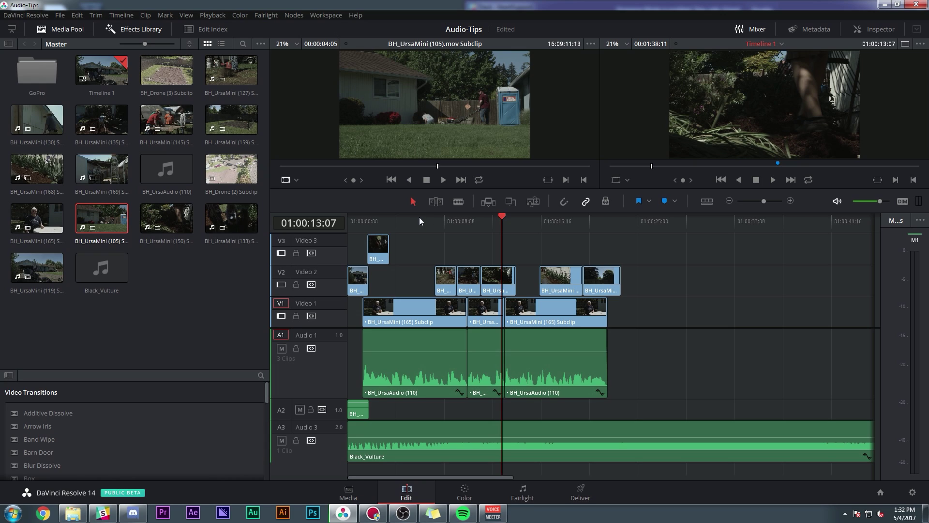
# Select the Black_Vulture music clip and park the playhead near the timeline start.
pyautogui.click(387, 436)
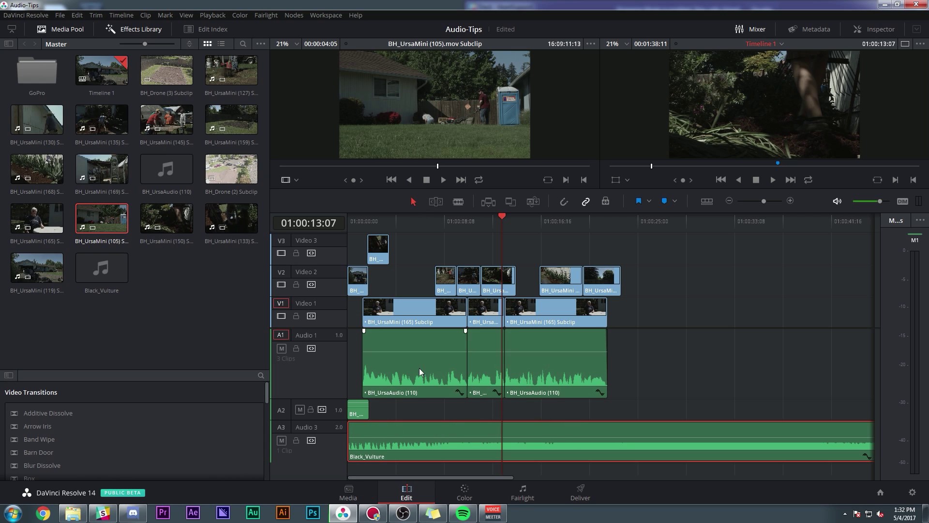
pyautogui.click(415, 219)
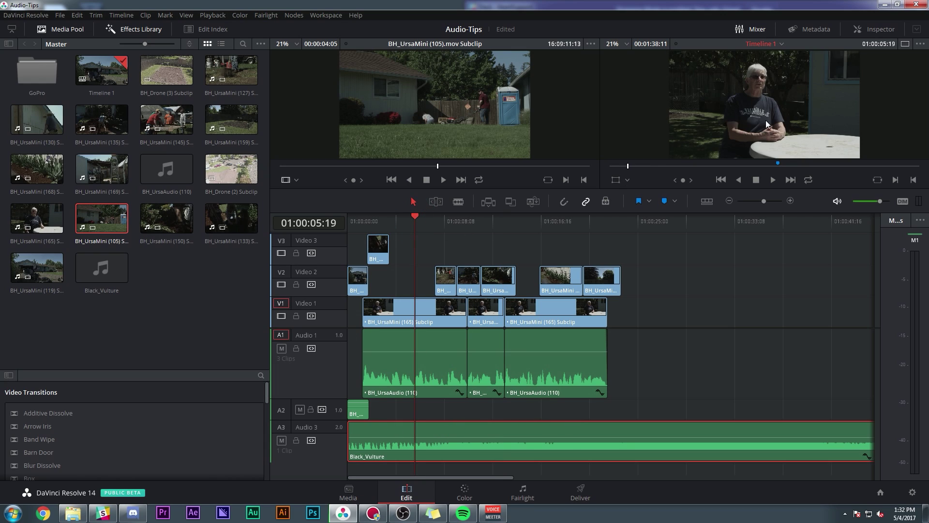
pyautogui.click(358, 382)
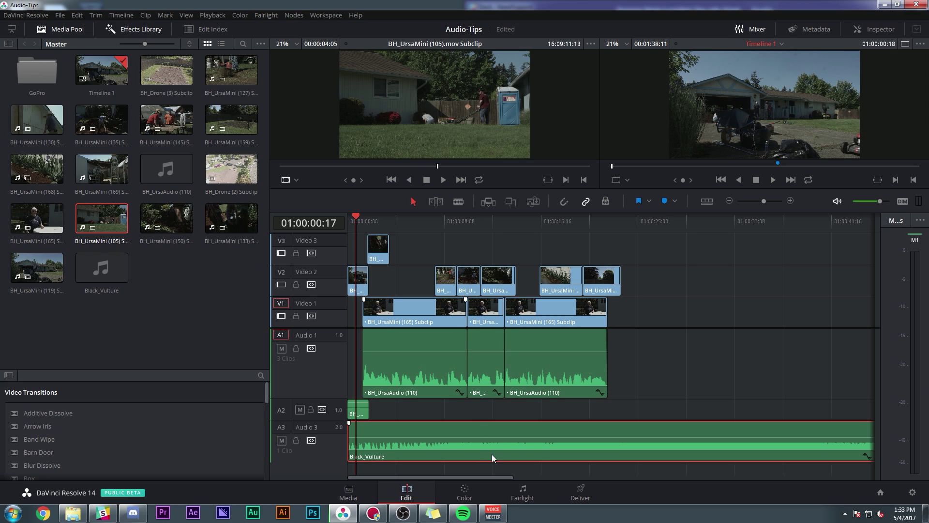
pyautogui.click(521, 494)
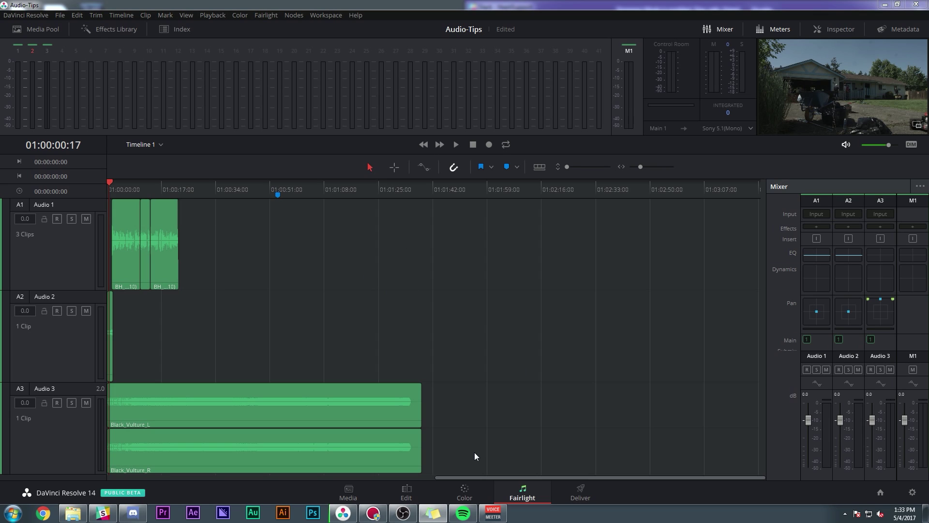
pyautogui.click(465, 492)
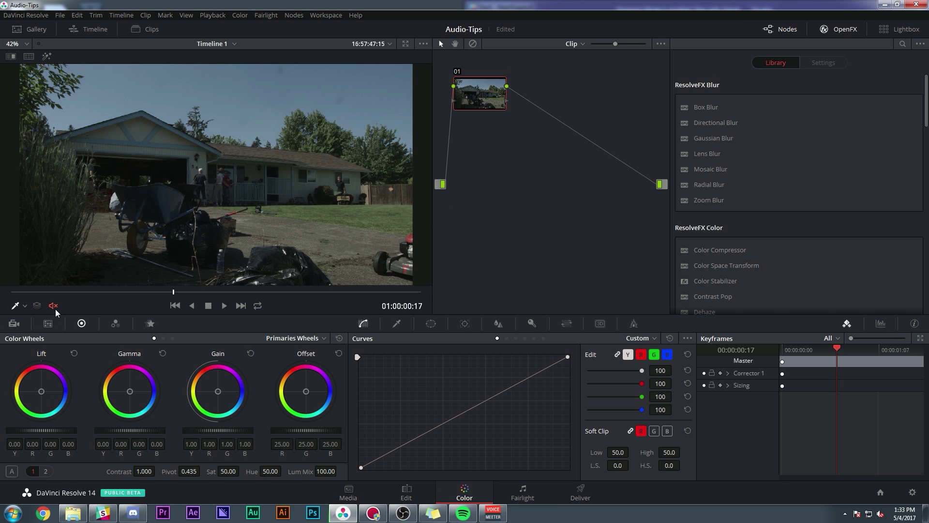
pyautogui.click(523, 493)
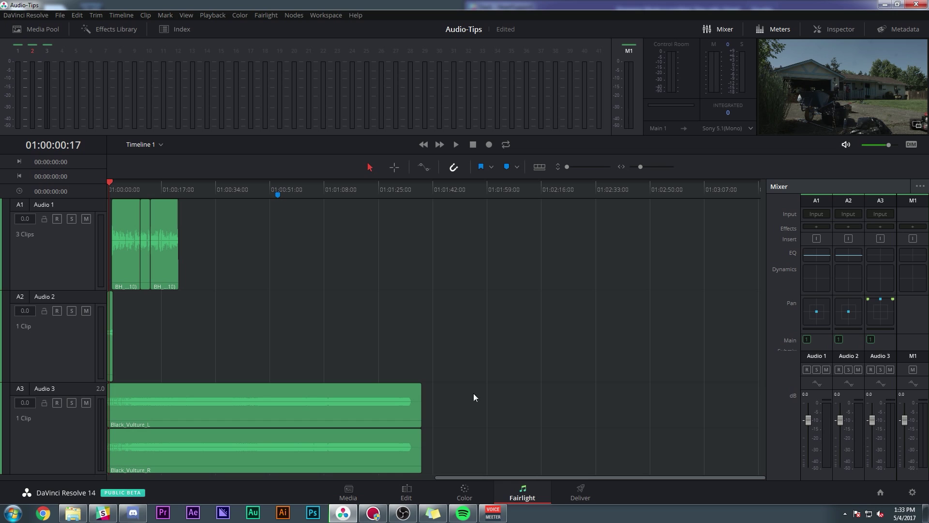
pyautogui.click(457, 498)
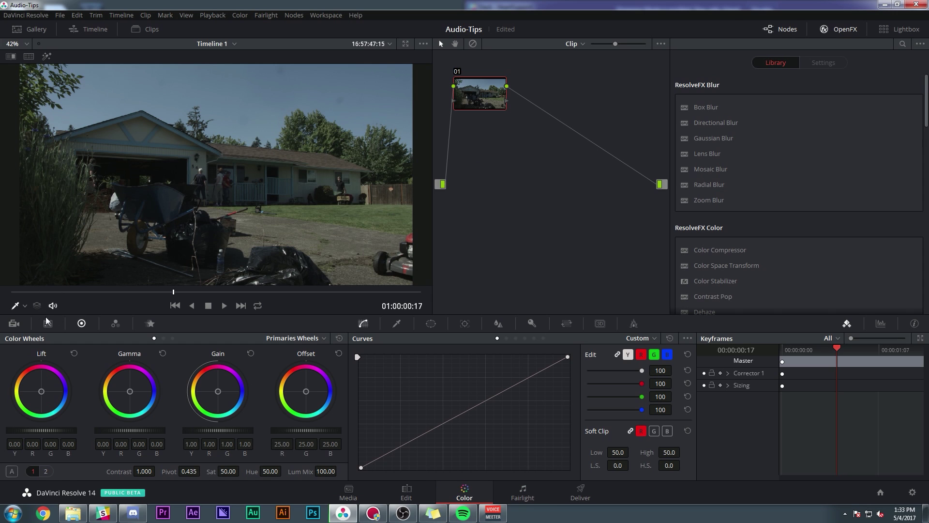
pyautogui.click(406, 493)
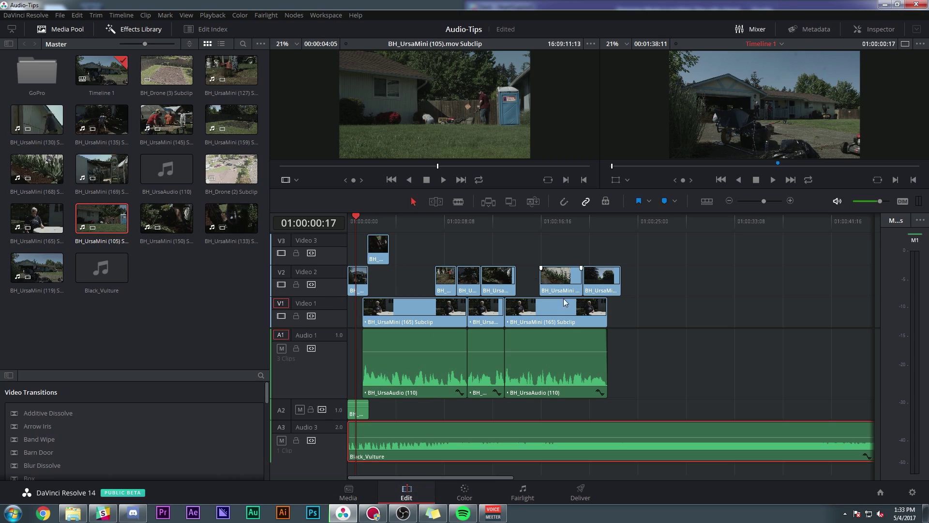
pyautogui.click(523, 494)
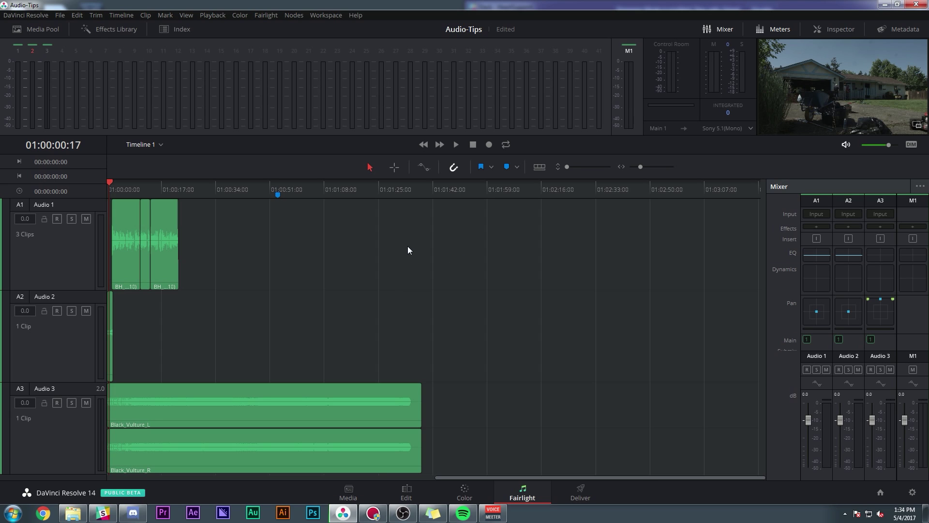
# Zoom in on the opening seconds, solo Audio 2 and play it from the start.
pyautogui.moveTo(640, 167); pyautogui.dragTo(643, 166)
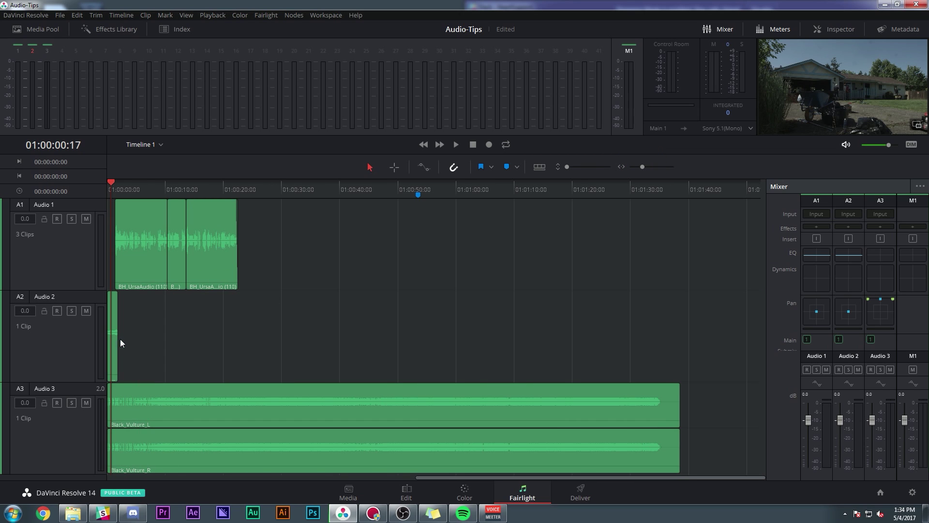
pyautogui.moveTo(122, 227)
pyautogui.moveTo(642, 167); pyautogui.dragTo(650, 167)
pyautogui.click(71, 310)
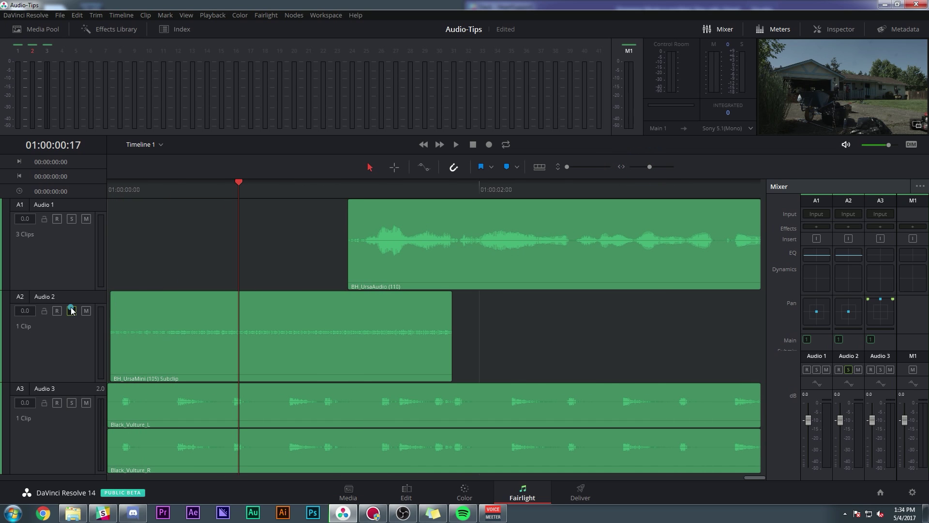
pyautogui.click(112, 185)
pyautogui.press('space')
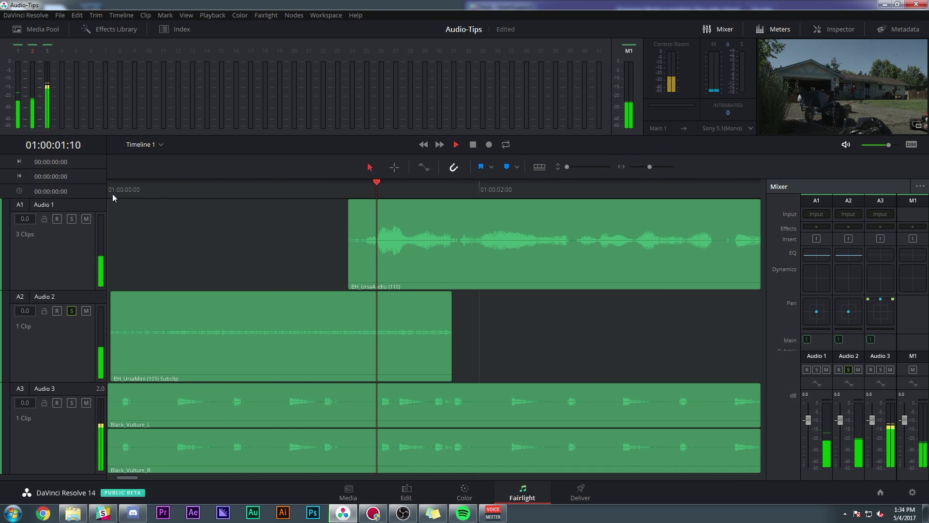
pyautogui.press('space')
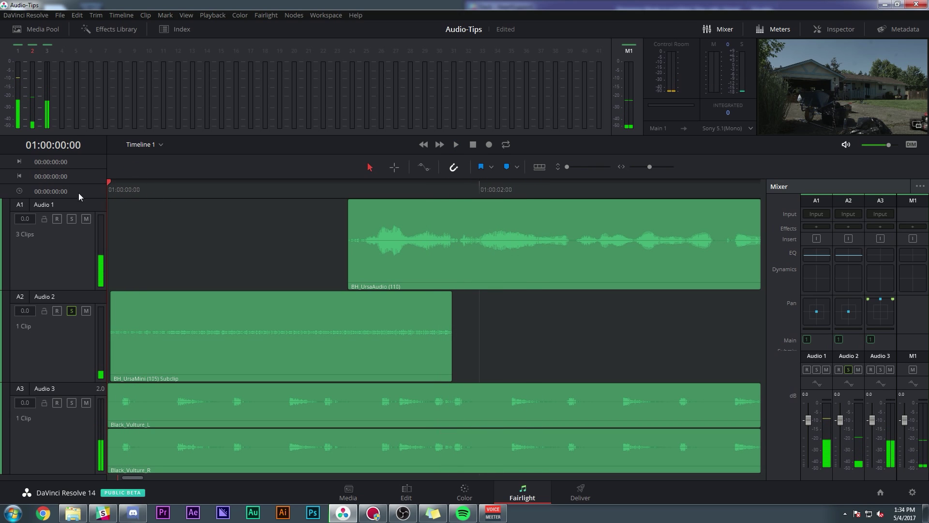
# Lengthen the Audio 2 clip, give it a long linear fade-out, and preview it.
pyautogui.click(144, 304)
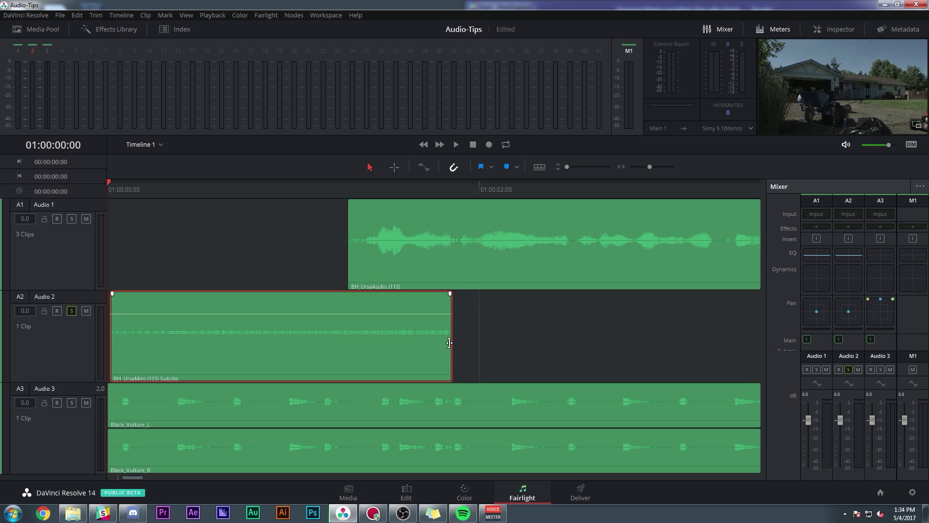
pyautogui.moveTo(448, 343); pyautogui.dragTo(712, 346)
pyautogui.click(696, 293)
pyautogui.moveTo(696, 293); pyautogui.dragTo(354, 293)
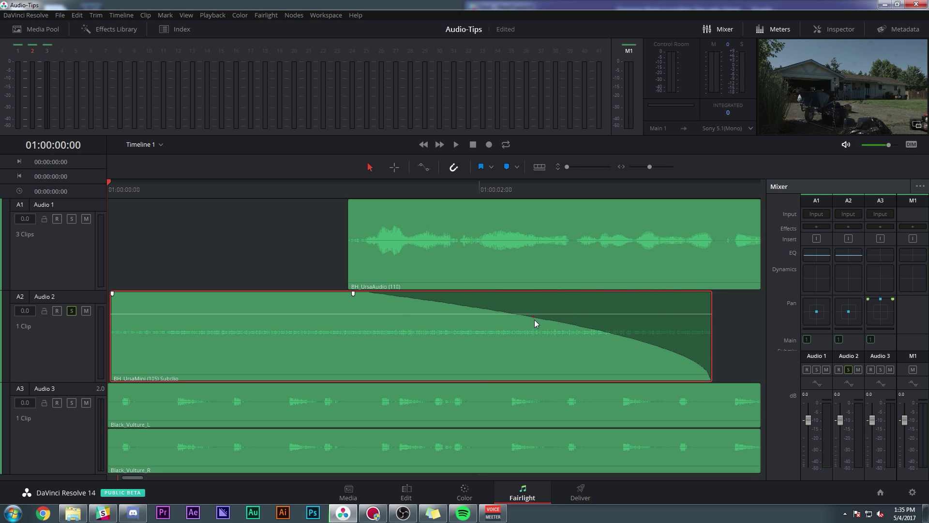
pyautogui.moveTo(534, 317); pyautogui.dragTo(488, 356)
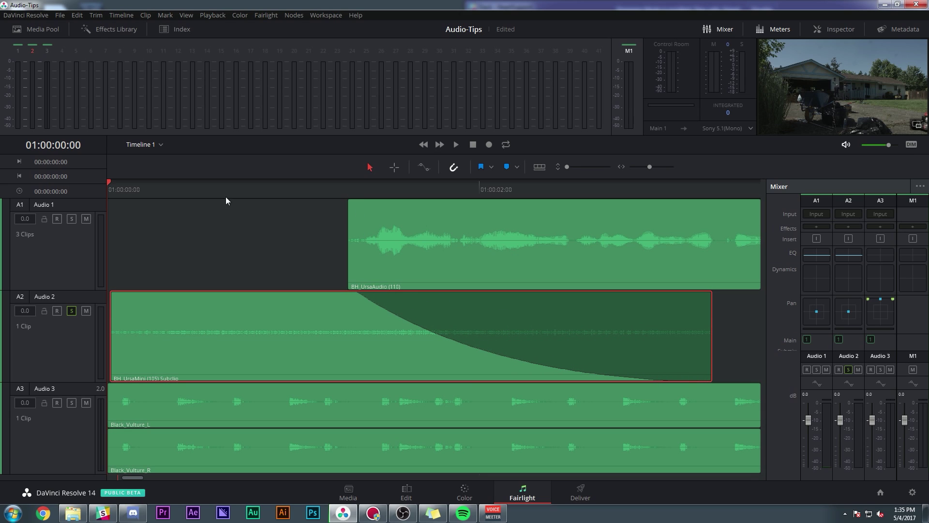
pyautogui.click(137, 198)
pyautogui.press('space')
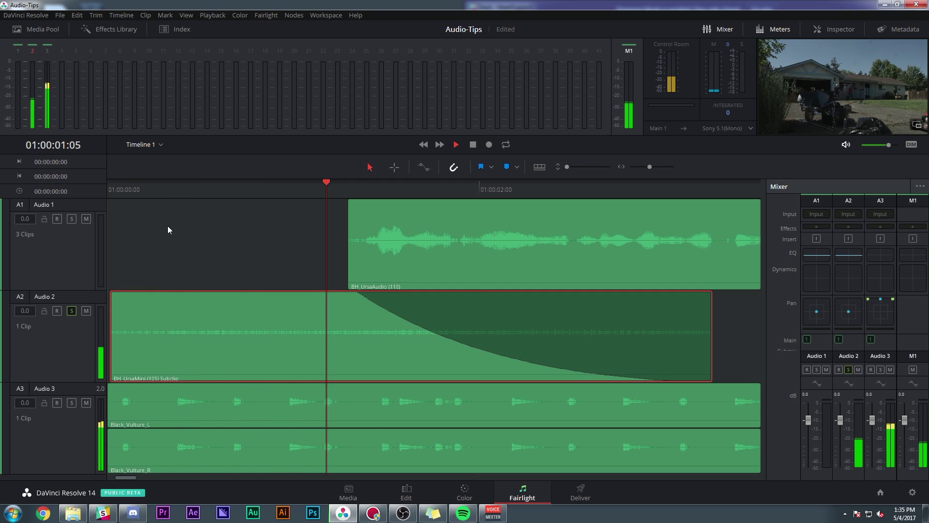
pyautogui.press('space')
# Add a short fade-in at the start of the Audio 2 clip and play it back.
pyautogui.click(320, 187)
pyautogui.press('Home')
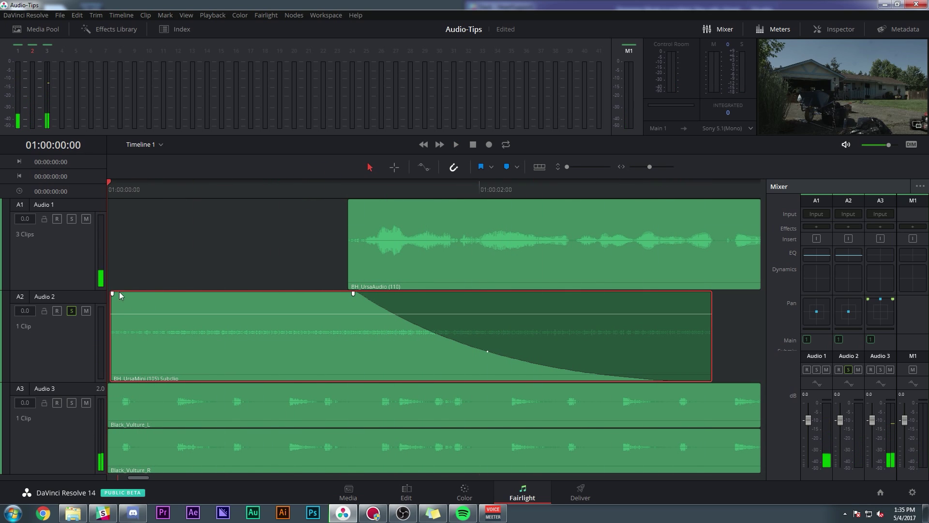
pyautogui.moveTo(114, 293); pyautogui.dragTo(127, 294)
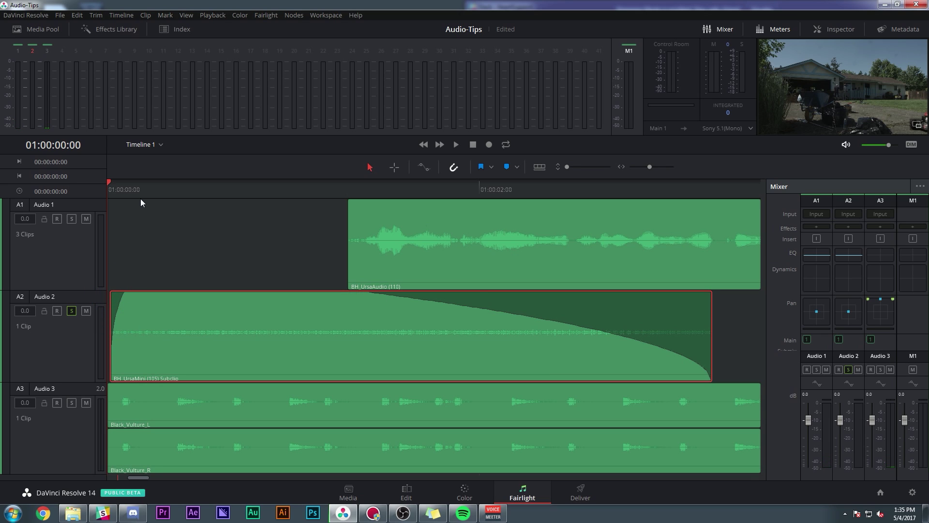
pyautogui.press('space')
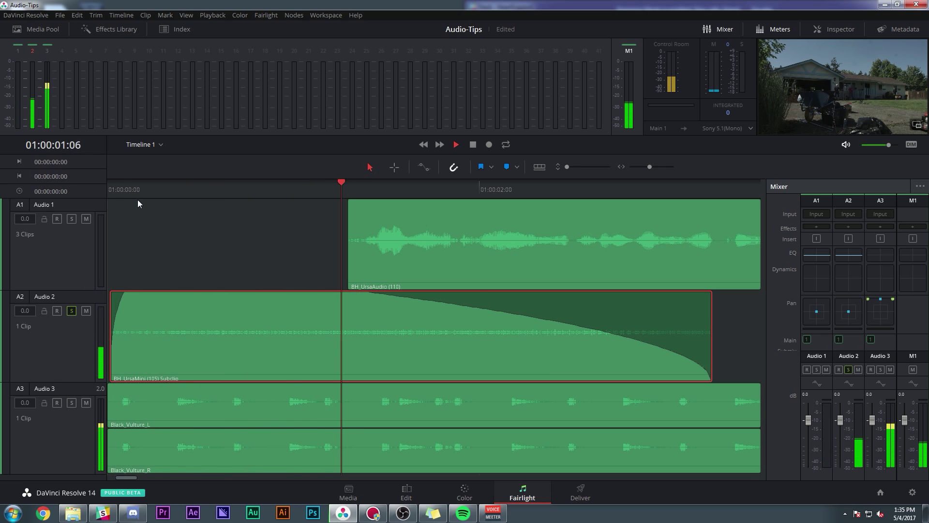
pyautogui.press('space')
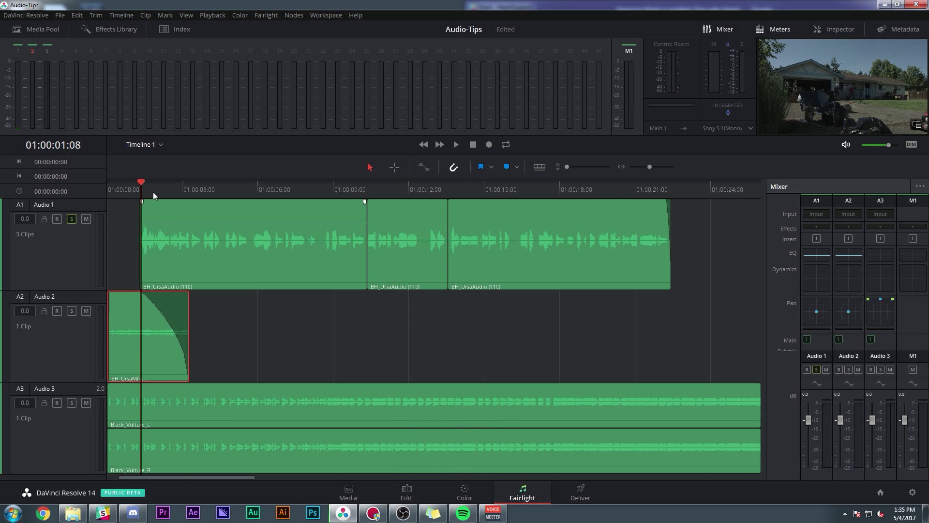
# Play the dialogue with the music, then select the first and middle Audio 1 clips in turn.
pyautogui.press('space')
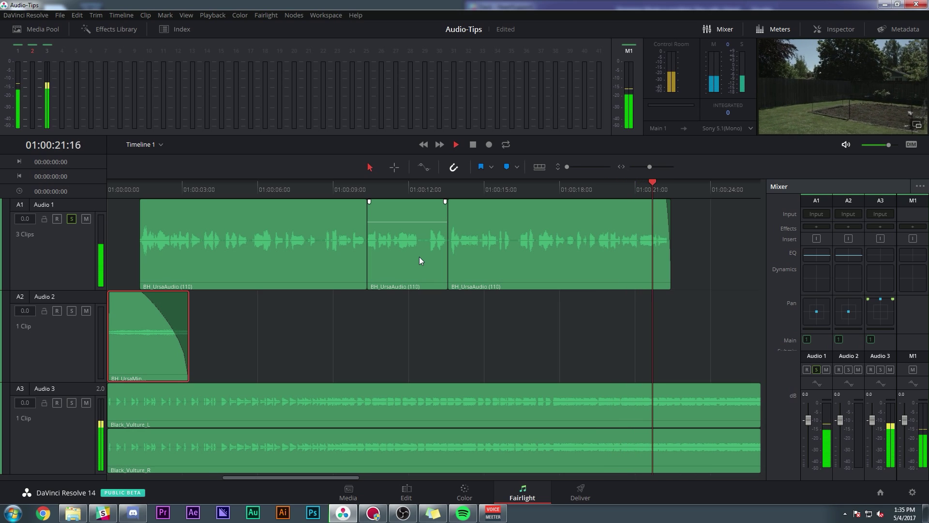
pyautogui.press('space')
pyautogui.click(309, 250)
pyautogui.click(373, 269)
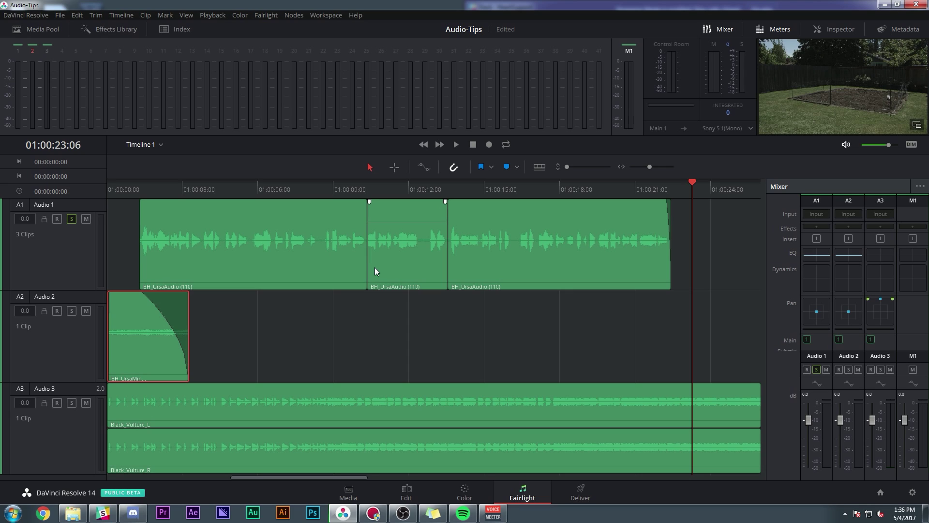
pyautogui.click(337, 265)
pyautogui.click(415, 270)
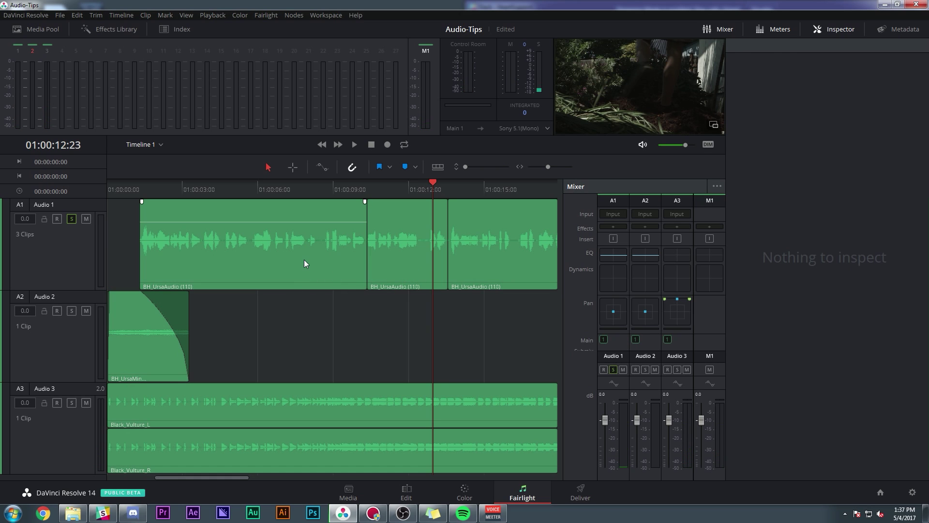
# Select the first dialogue clip and play it back twice to judge its level.
pyautogui.click(306, 276)
pyautogui.click(215, 186)
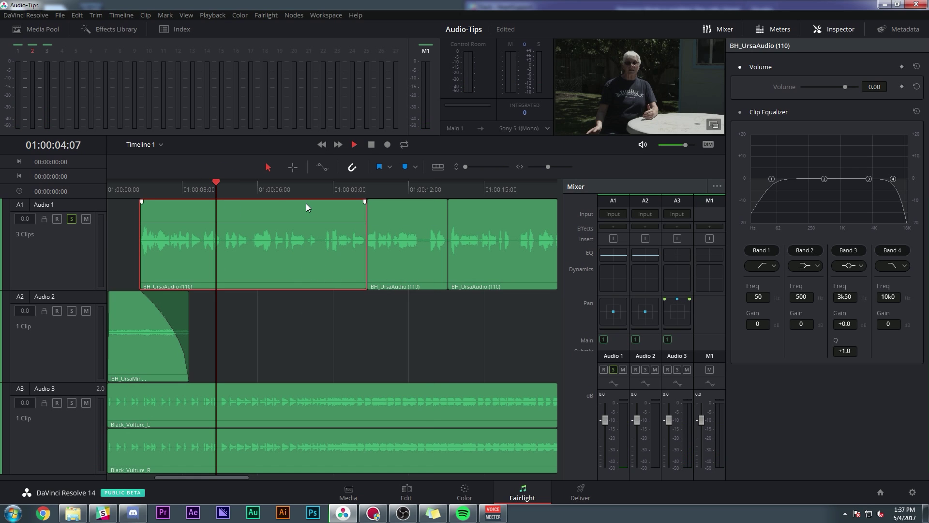
pyautogui.press('space')
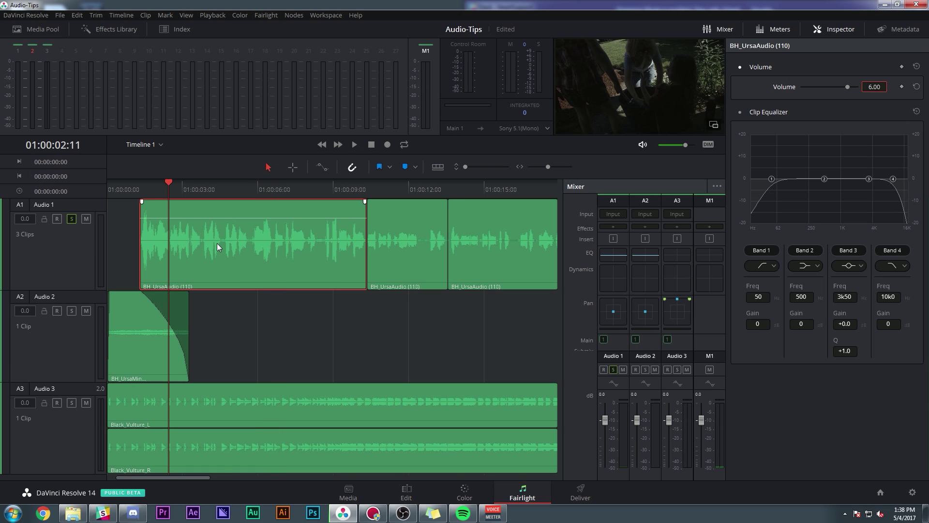
pyautogui.click(135, 184)
pyautogui.press('space')
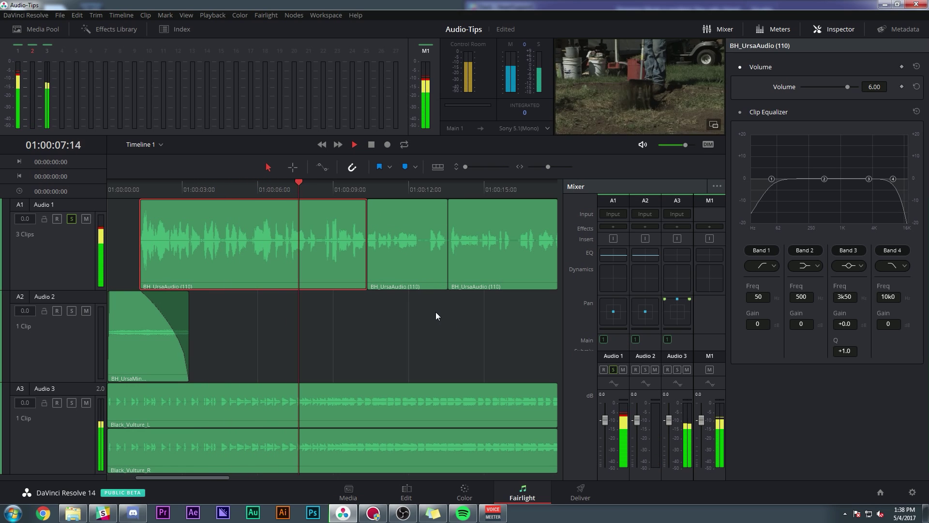
pyautogui.press('space')
# Set the middle BH_UrsaAudio (110) clip's volume to 6 and play the result.
pyautogui.click(399, 275)
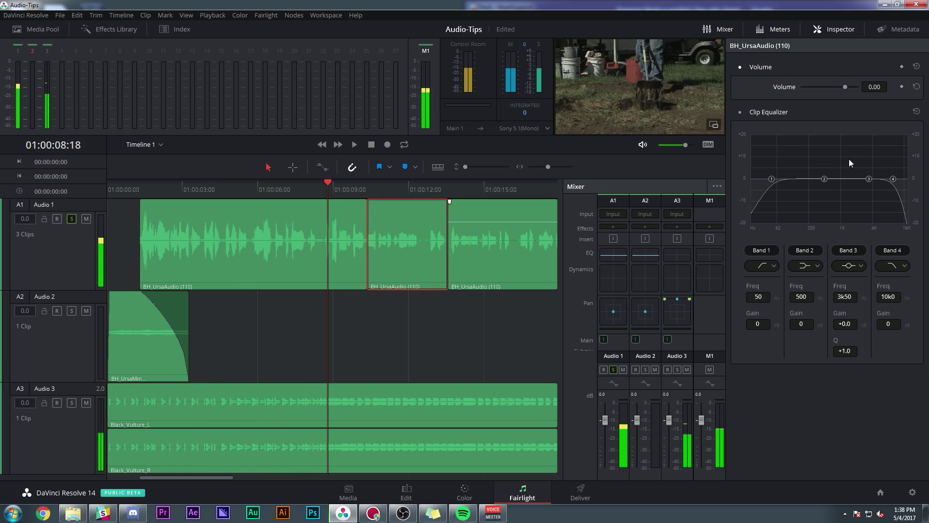
pyautogui.click(874, 86)
pyautogui.write('6')
pyautogui.press('Return')
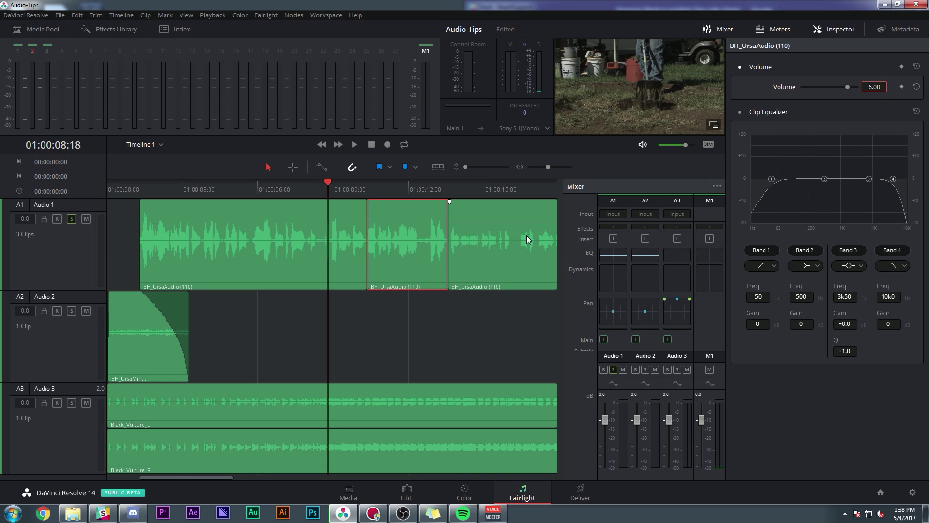
pyautogui.click(527, 239)
pyautogui.press('space')
pyautogui.click(438, 326)
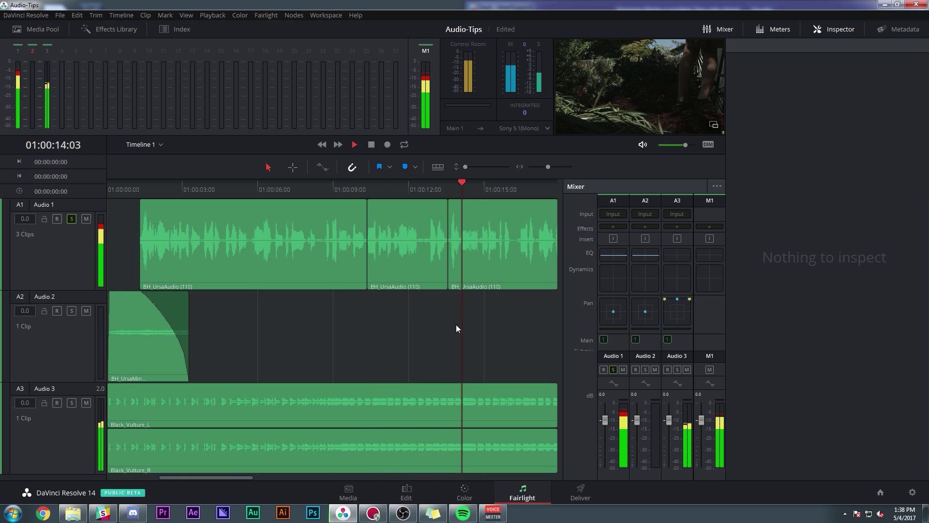
pyautogui.press('space')
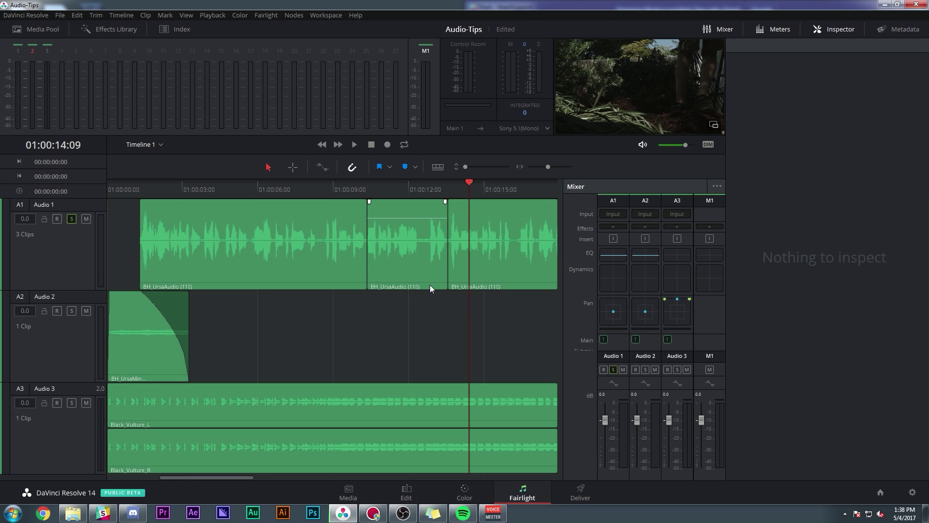
# Enable the Audio 1 compressor at -15 threshold and raise its ratio to 3.6:1 while listening.
pyautogui.doubleClick(616, 269)
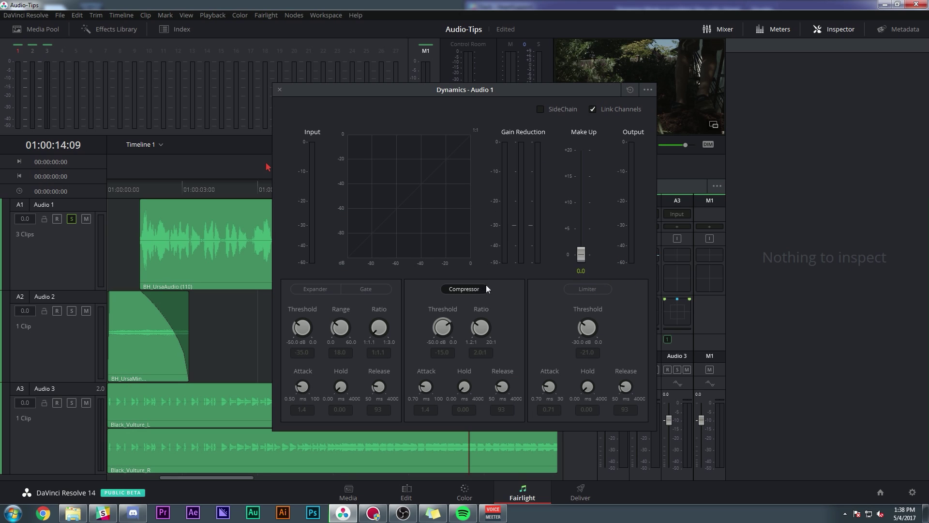
pyautogui.click(464, 288)
pyautogui.moveTo(473, 98); pyautogui.dragTo(558, 108)
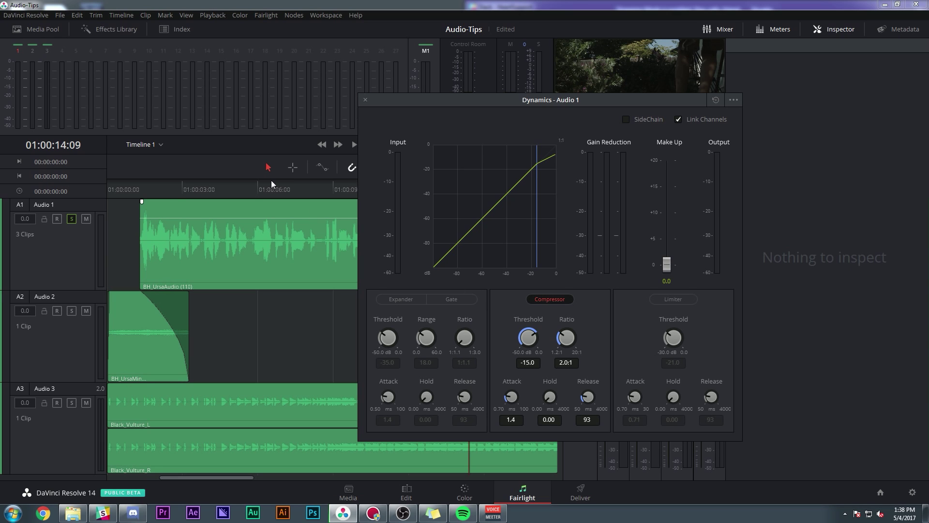
pyautogui.click(168, 190)
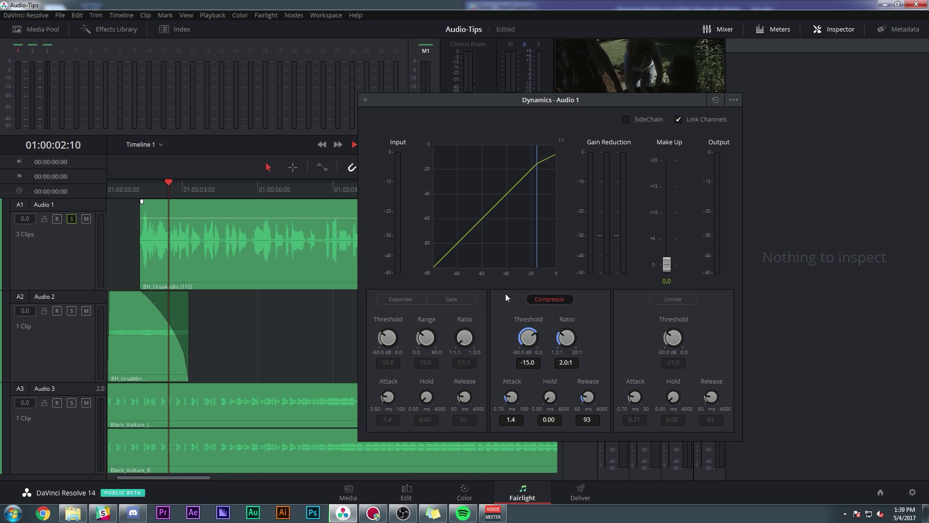
pyautogui.press('space')
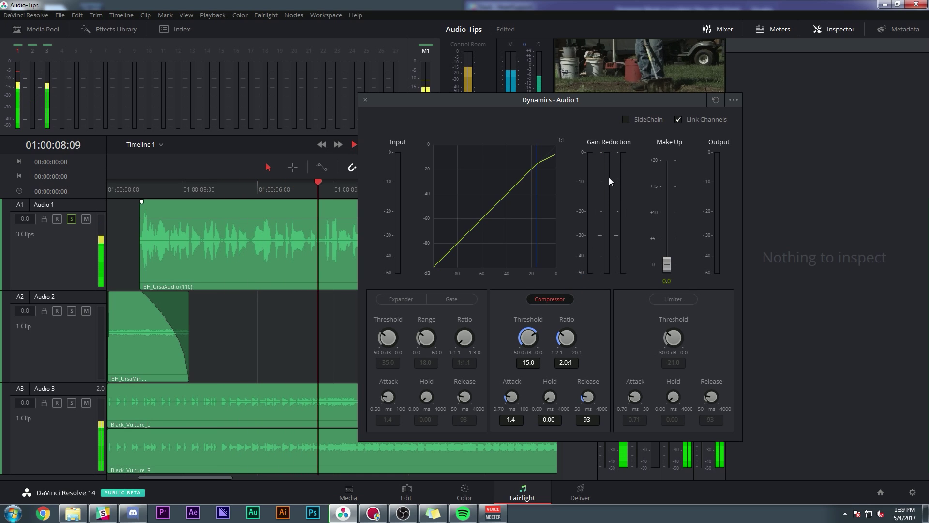
pyautogui.click(560, 298)
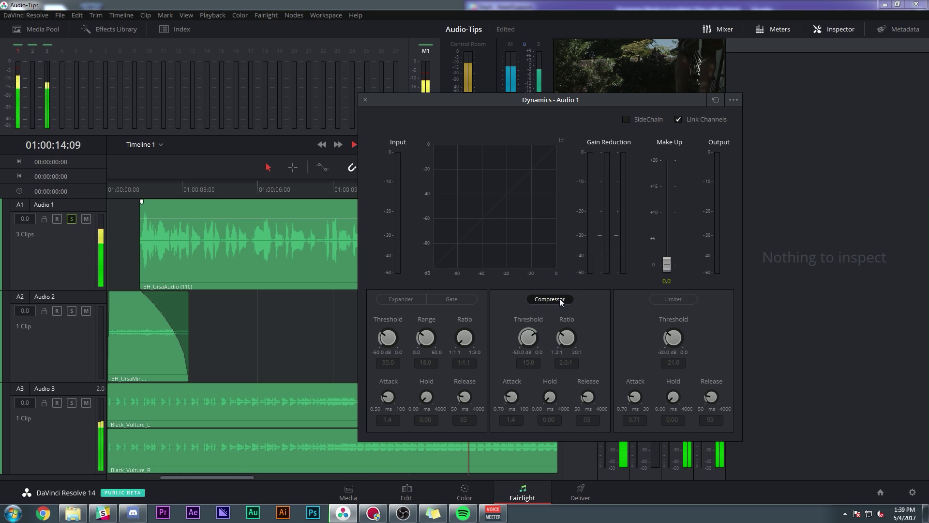
pyautogui.click(560, 299)
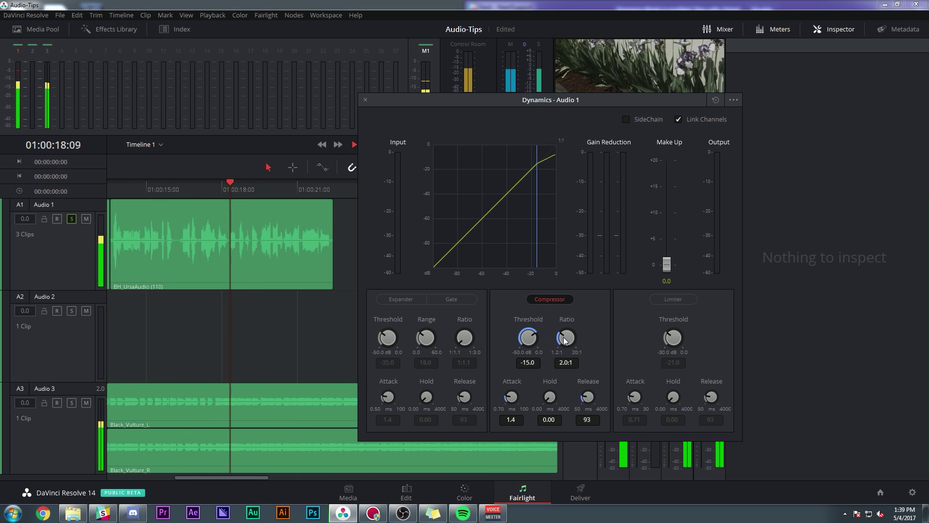
pyautogui.moveTo(566, 338); pyautogui.dragTo(580, 194)
pyautogui.press('space')
# Raise the compressor make-up gain to 5.5, close the dynamics window, and replay the dialogue.
pyautogui.moveTo(232, 476); pyautogui.dragTo(171, 478)
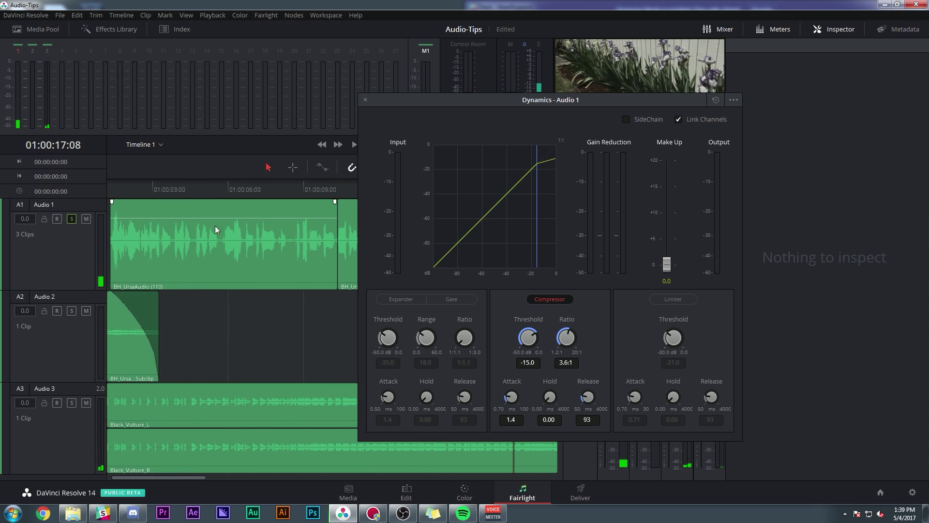
pyautogui.click(241, 184)
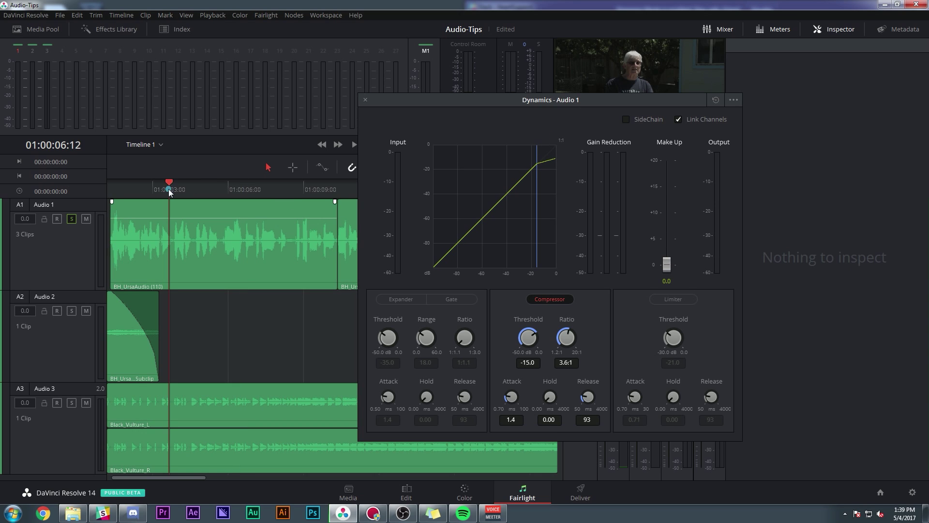
pyautogui.press('space')
pyautogui.moveTo(668, 264); pyautogui.dragTo(674, 235)
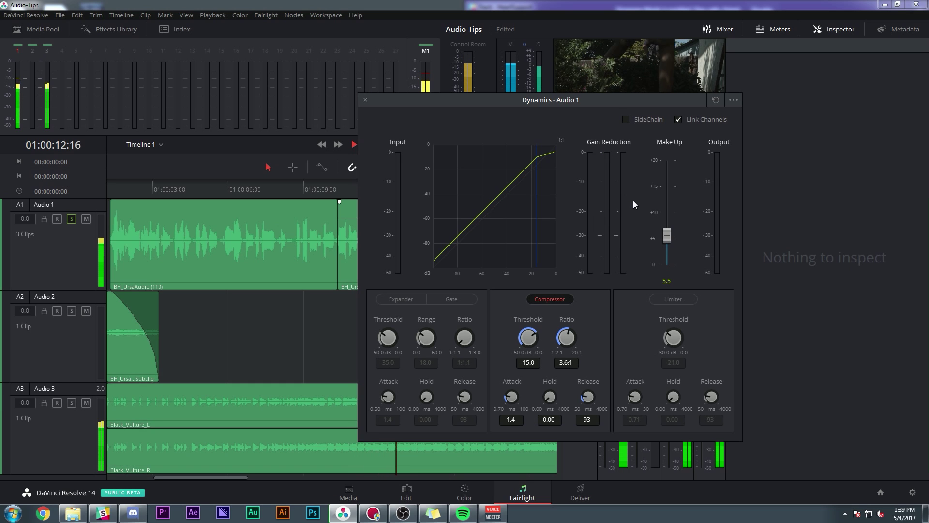
pyautogui.press('space')
pyautogui.click(192, 189)
pyautogui.press('space')
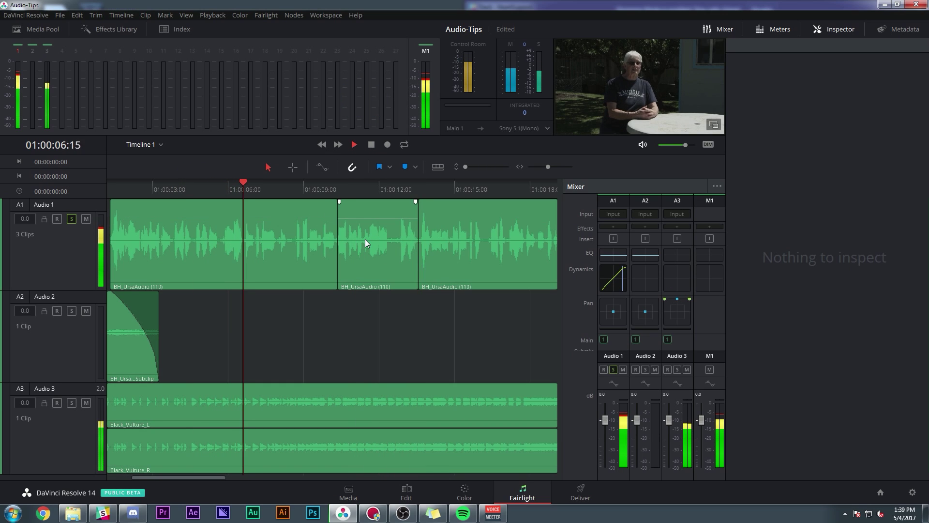
pyautogui.press('space')
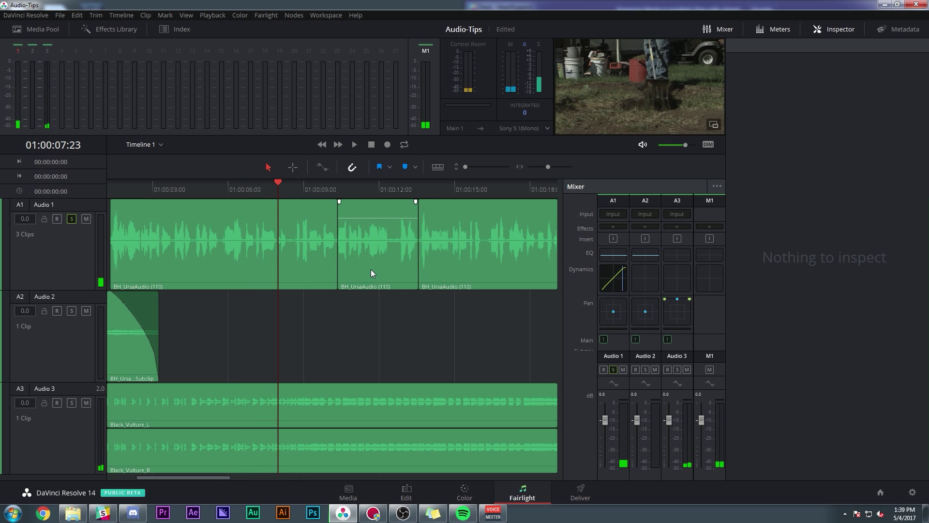
pyautogui.press('space')
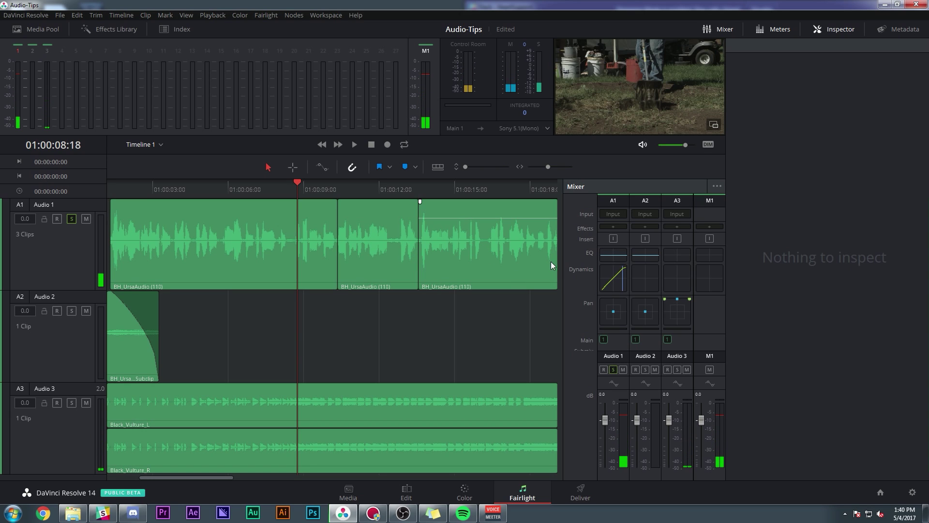
# In the Audio 1 equalizer, lift band 5 by 1.8 dB at 1k50 and cut the lows with band 2.
pyautogui.doubleClick(613, 255)
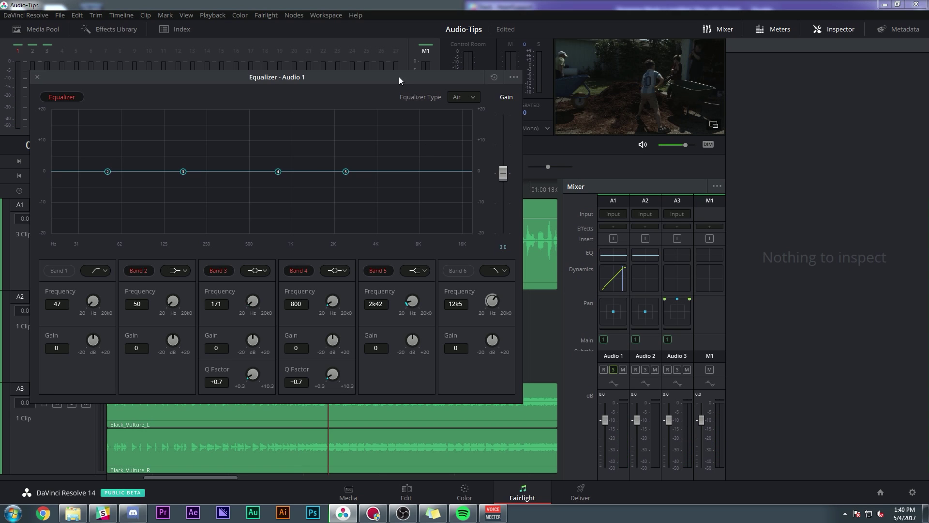
pyautogui.moveTo(400, 80); pyautogui.dragTo(503, 110)
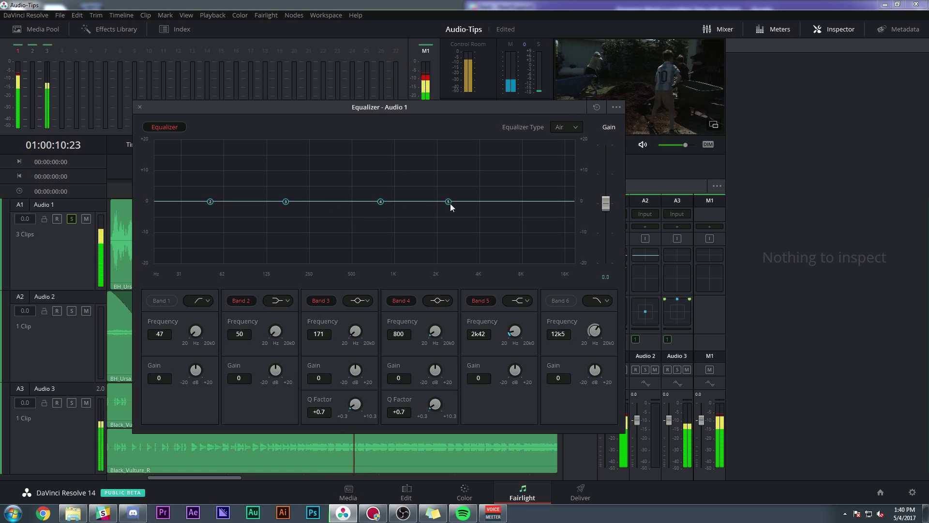
pyautogui.moveTo(449, 202); pyautogui.dragTo(420, 193)
pyautogui.moveTo(210, 201); pyautogui.dragTo(245, 221)
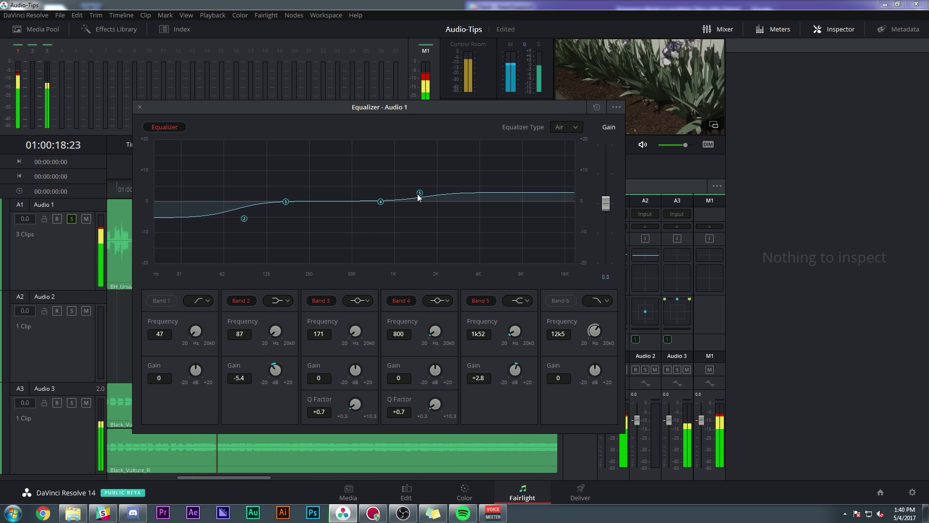
pyautogui.moveTo(420, 193); pyautogui.dragTo(420, 198)
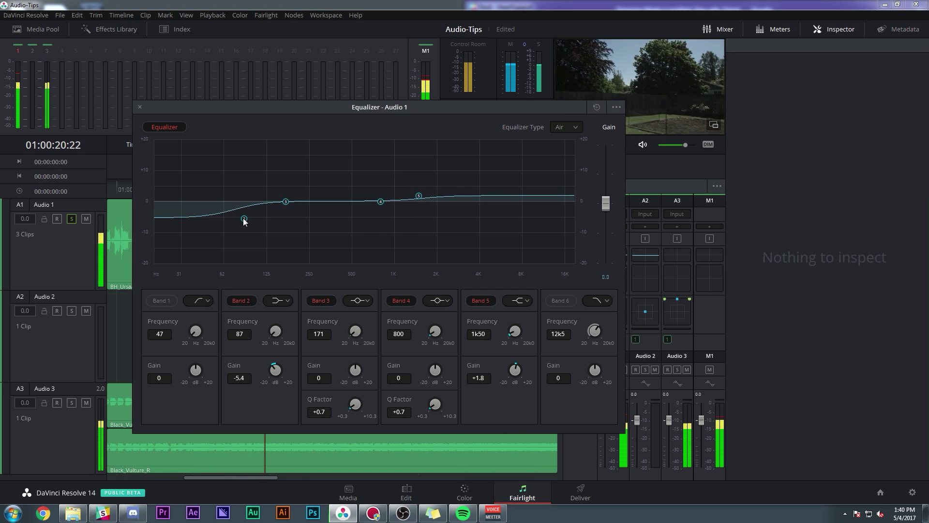
# Notch 253 Hz by 4.8 dB with band 3 at Q 2.9 and ease the 65 Hz cut to -2.8 dB.
pyautogui.moveTo(245, 222); pyautogui.dragTo(309, 217)
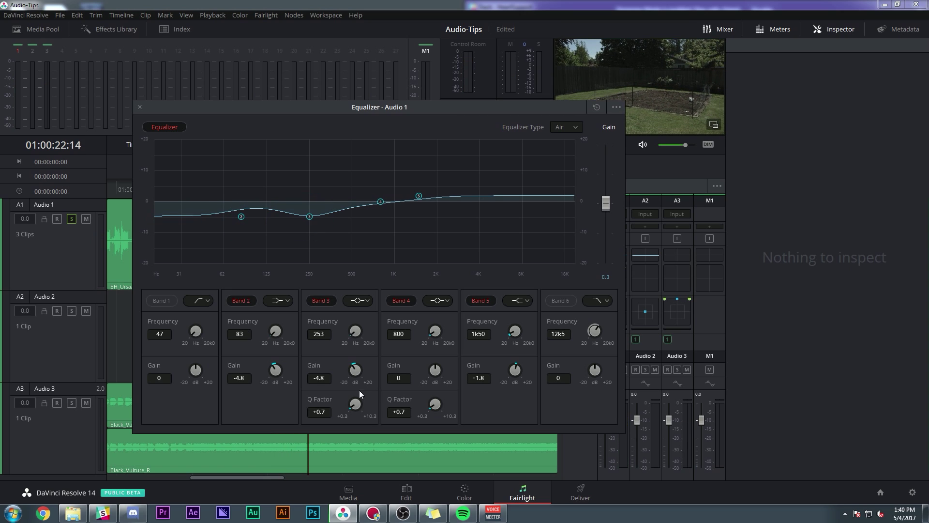
pyautogui.moveTo(355, 403); pyautogui.dragTo(391, 382)
pyautogui.moveTo(228, 104); pyautogui.dragTo(385, 114)
pyautogui.click(151, 181)
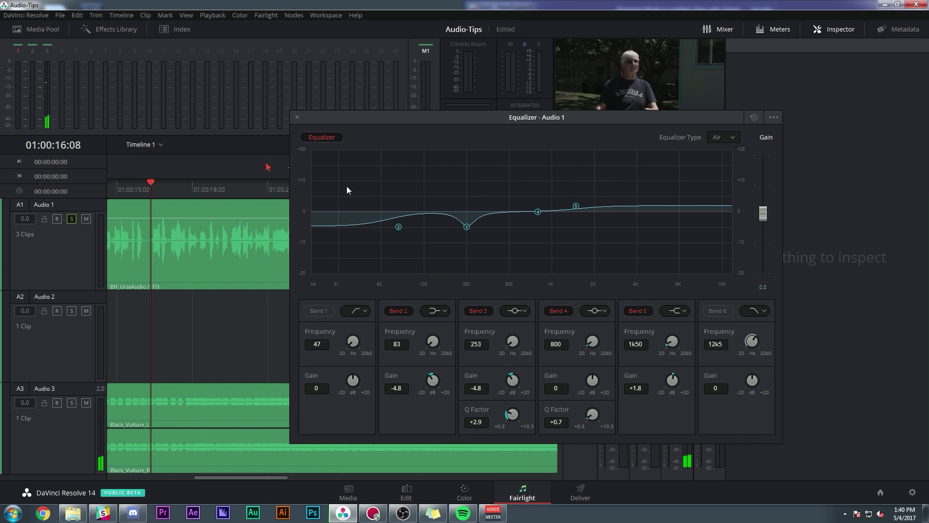
pyautogui.moveTo(514, 118); pyautogui.dragTo(335, 136)
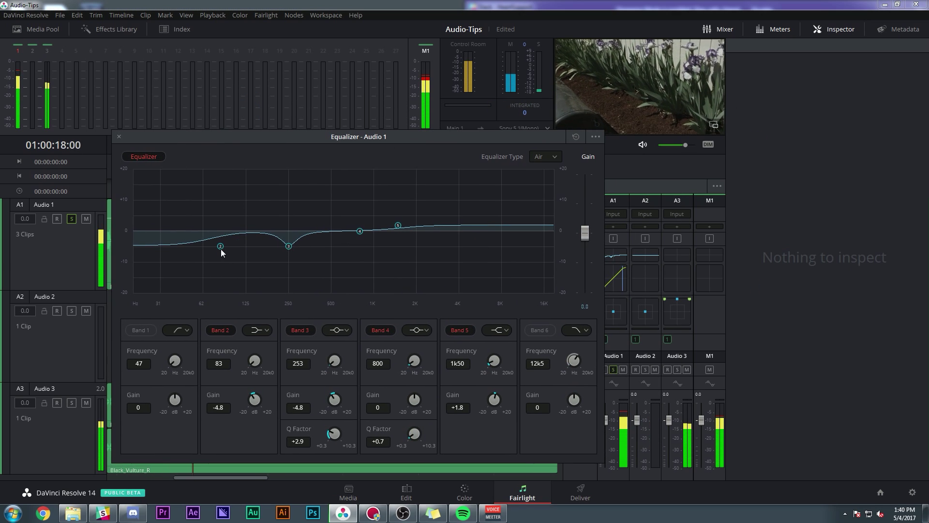
pyautogui.moveTo(220, 246); pyautogui.dragTo(206, 240)
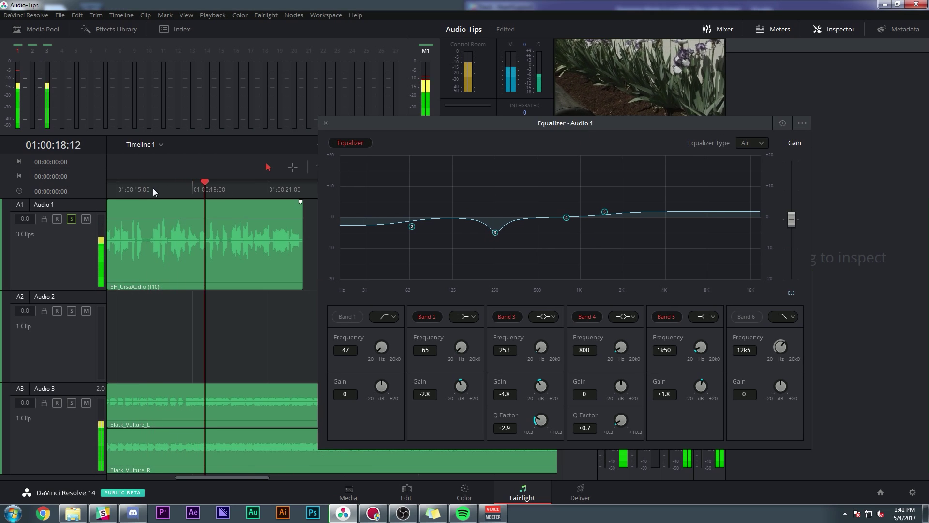
pyautogui.click(153, 188)
pyautogui.click(351, 144)
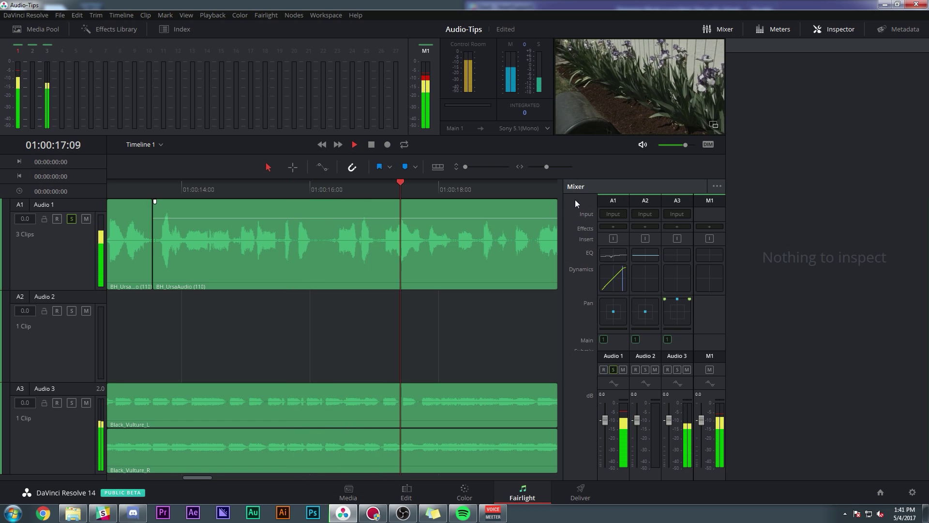
# Zoom out and cut Audio 3's music by -7.0 dB at 1k02 with band 4, Q 2.6.
pyautogui.press('space')
pyautogui.hotkey('ctrl', '-')
pyautogui.hotkey('ctrl', '-')
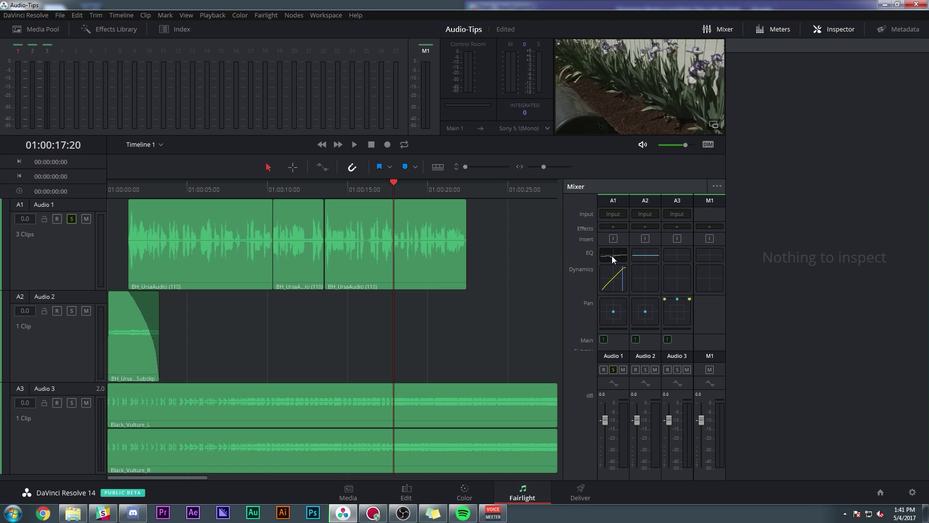
pyautogui.moveTo(187, 248)
pyautogui.click(186, 406)
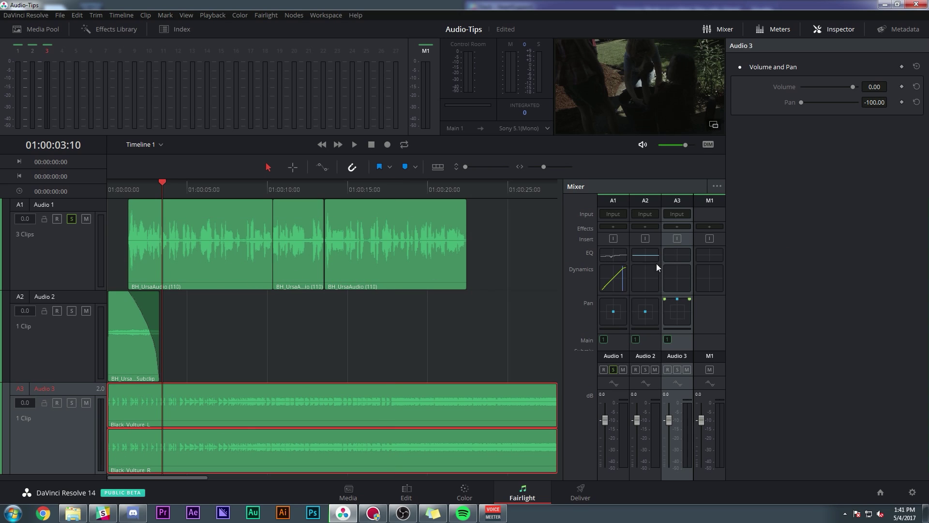
pyautogui.doubleClick(681, 257)
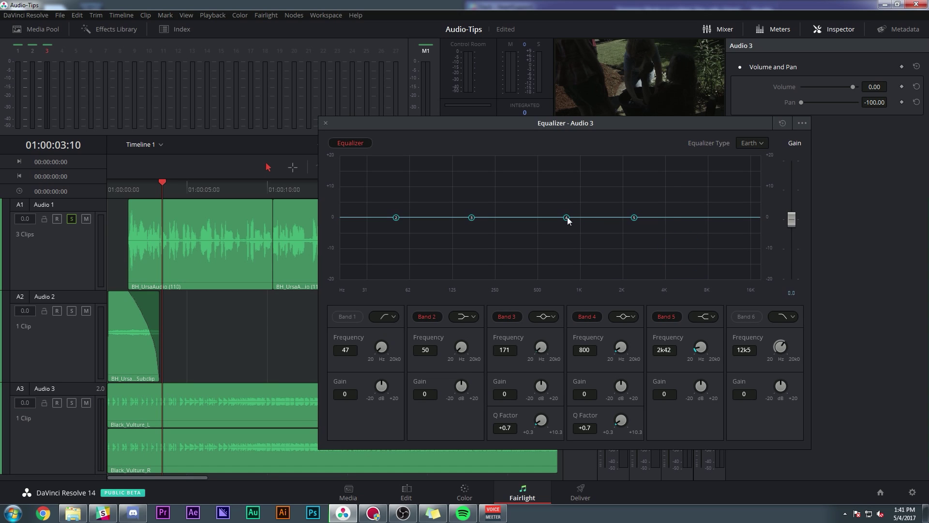
pyautogui.moveTo(567, 219); pyautogui.dragTo(584, 236)
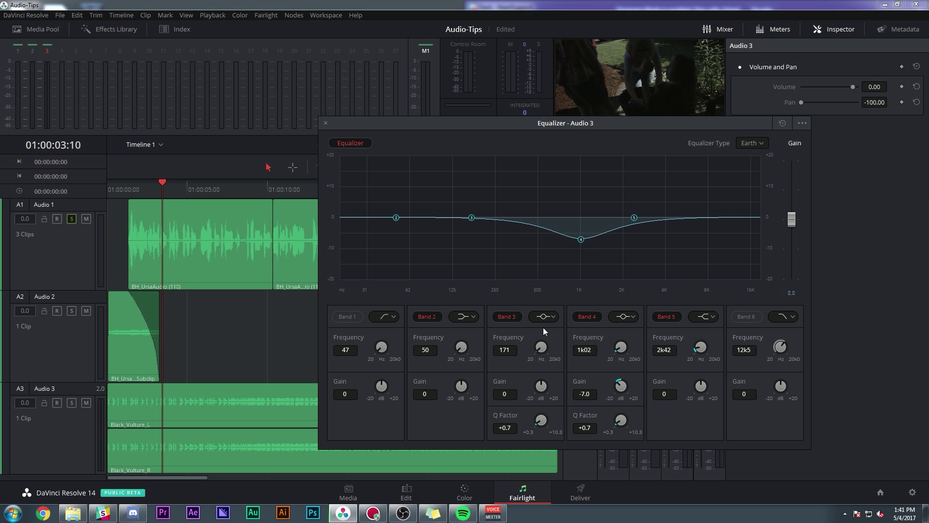
pyautogui.moveTo(632, 422); pyautogui.dragTo(697, 383)
pyautogui.moveTo(381, 123); pyautogui.dragTo(347, 71)
# Solo the music, compare the EQ on and bypassed during playback, then close the equalizer.
pyautogui.click(71, 402)
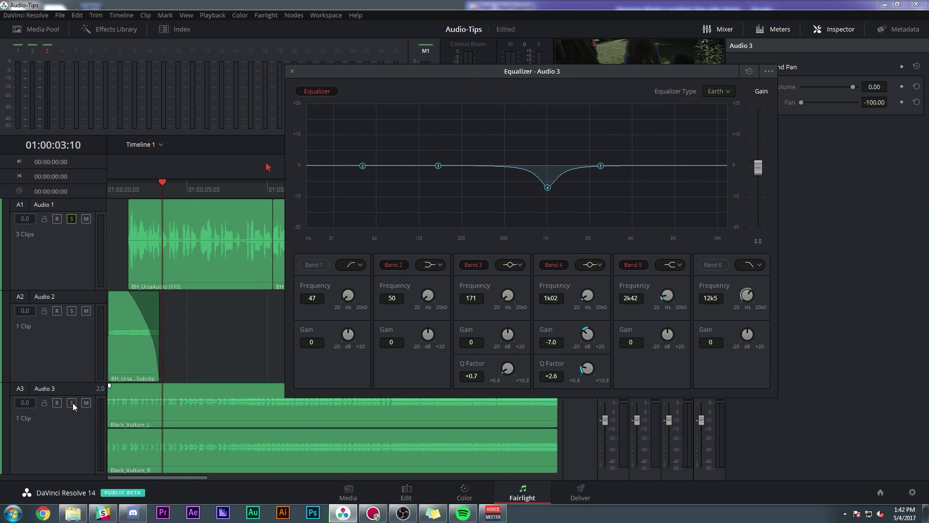
pyautogui.click(72, 218)
pyautogui.press('space')
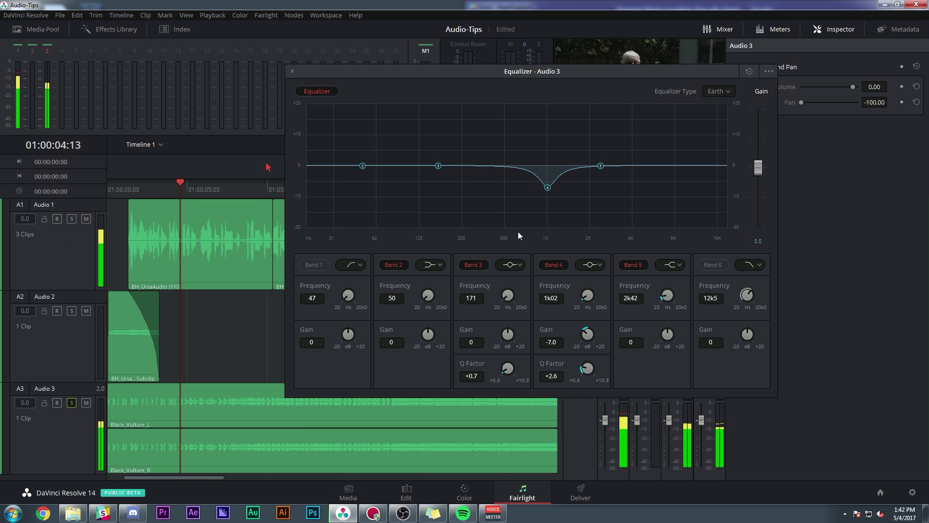
pyautogui.click(322, 92)
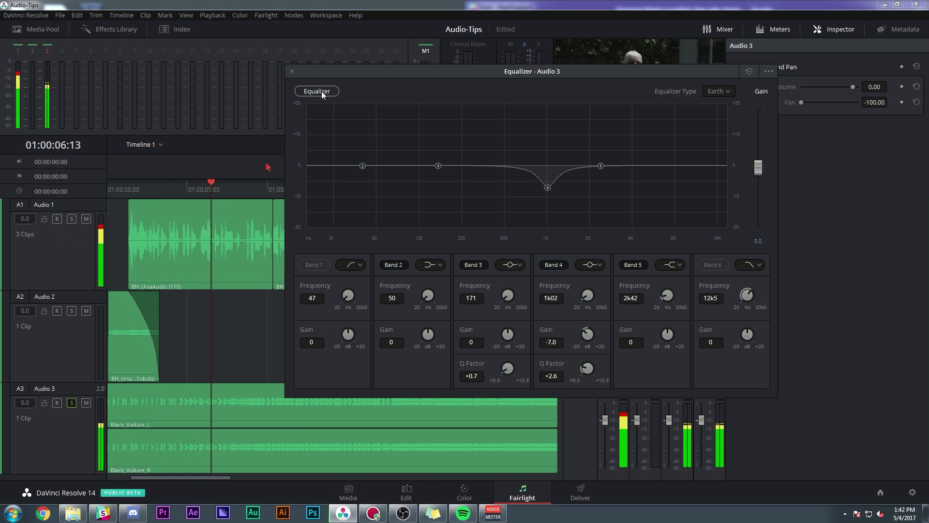
pyautogui.click(322, 92)
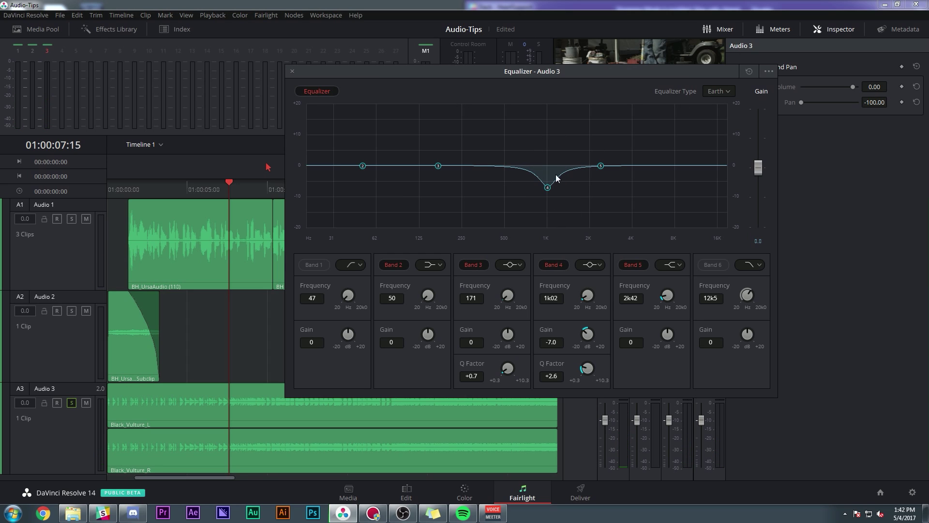
pyautogui.click(292, 72)
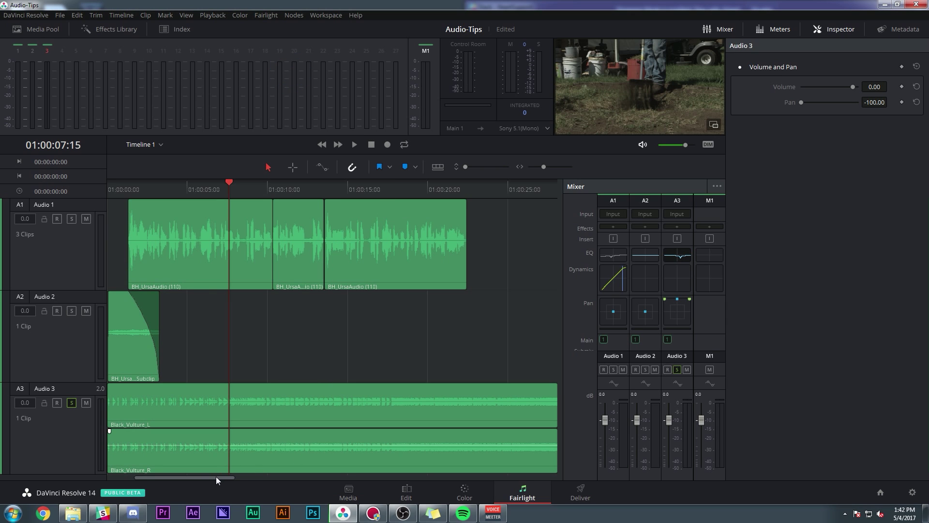
# Unsolo the music and, during playback, set the Audio 1 fader to -4.9 and Audio 3 to -18.80 dB.
pyautogui.moveTo(216, 476); pyautogui.dragTo(188, 476)
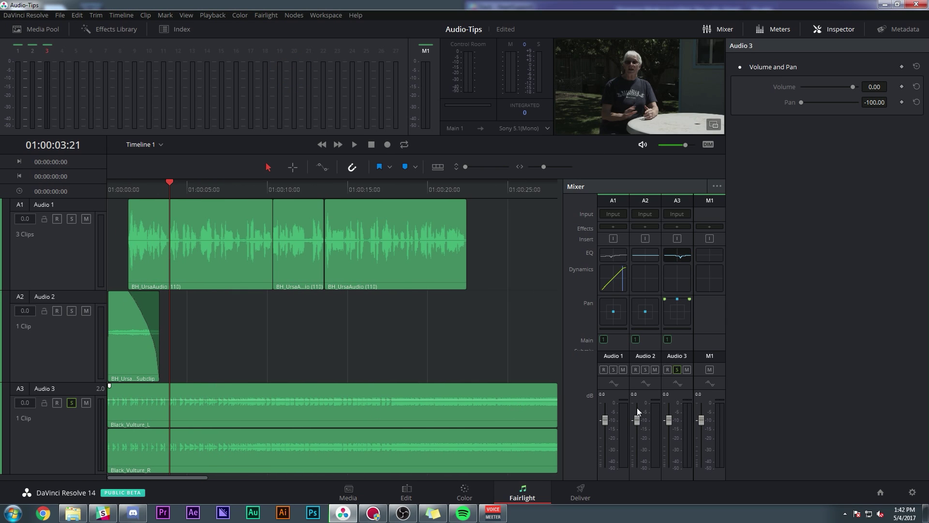
pyautogui.click(678, 369)
pyautogui.press('space')
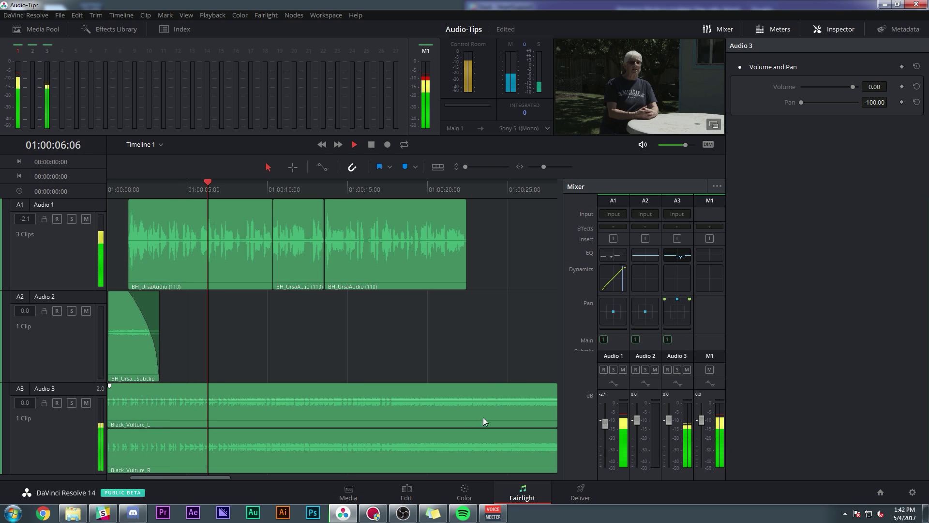
pyautogui.moveTo(609, 421); pyautogui.dragTo(610, 425)
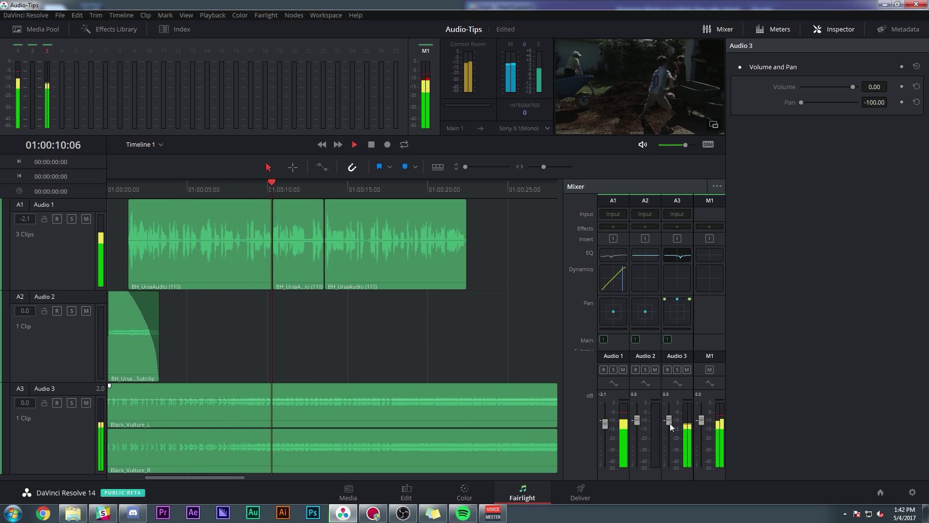
pyautogui.moveTo(670, 421); pyautogui.dragTo(669, 446)
pyautogui.moveTo(605, 424); pyautogui.dragTo(608, 429)
pyautogui.moveTo(669, 443); pyautogui.dragTo(667, 448)
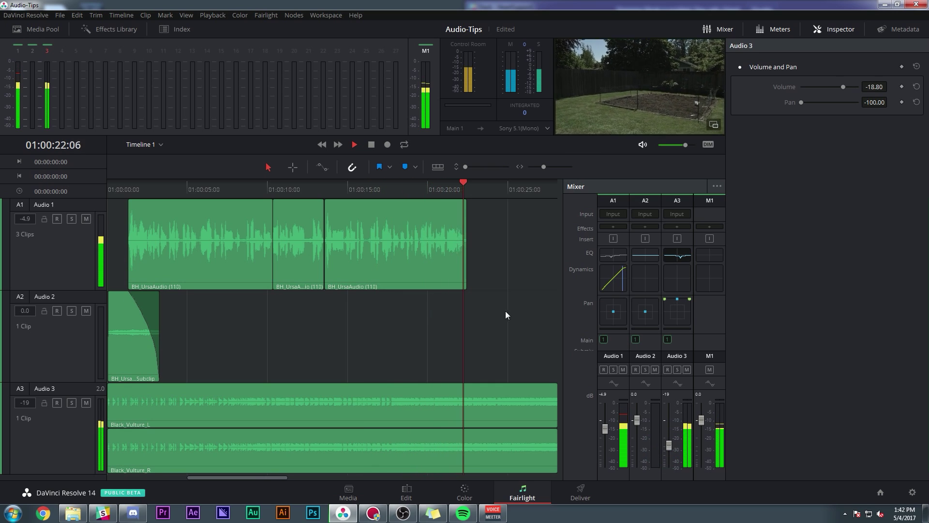
pyautogui.press('space')
pyautogui.press('Home')
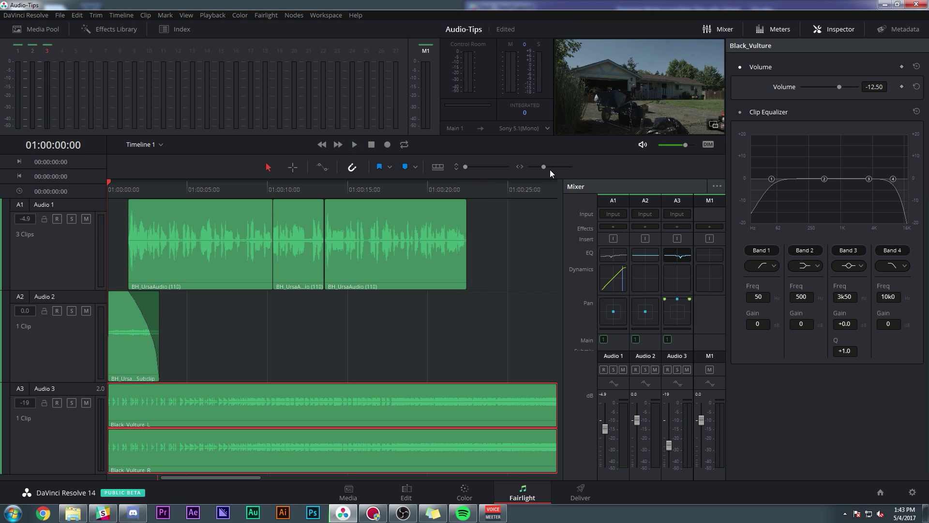
# Zoom in on the opening, close the music equalizer, and add a stereo Audio 4 track.
pyautogui.moveTo(545, 165); pyautogui.dragTo(548, 165)
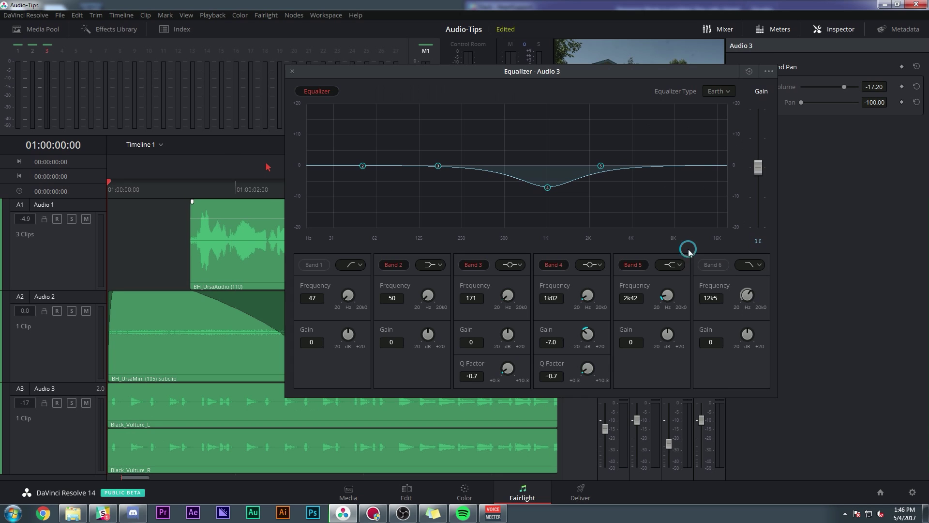
pyautogui.click(292, 71)
pyautogui.rightClick(69, 417)
pyautogui.moveTo(112, 426)
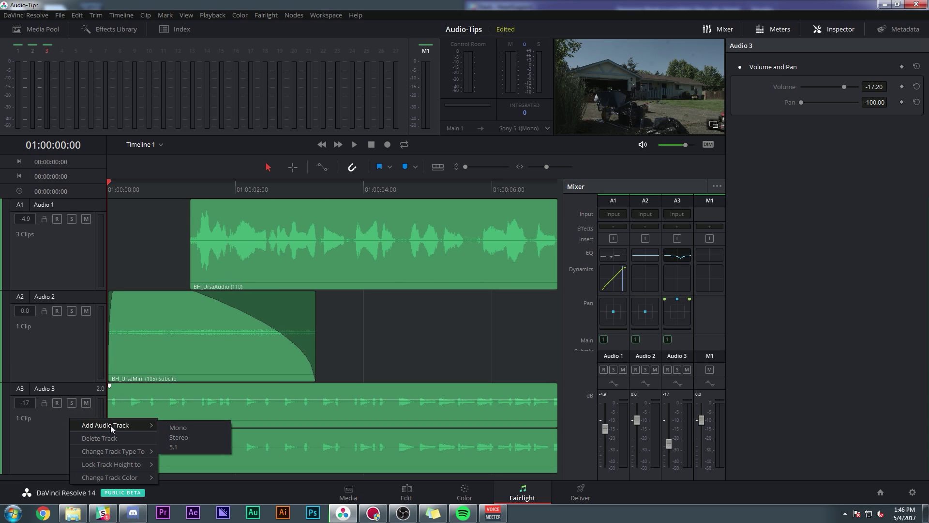
pyautogui.click(200, 436)
# Split the Audio 3 music clip at about one second and move the opening piece onto Audio 4.
pyautogui.click(327, 354)
pyautogui.moveTo(189, 184); pyautogui.dragTo(193, 194)
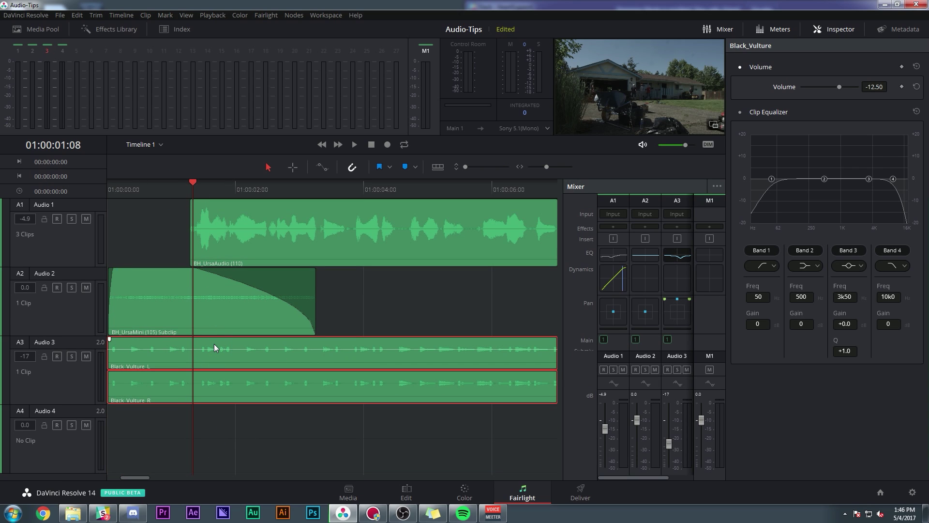
pyautogui.hotkey('ctrl', 'b')
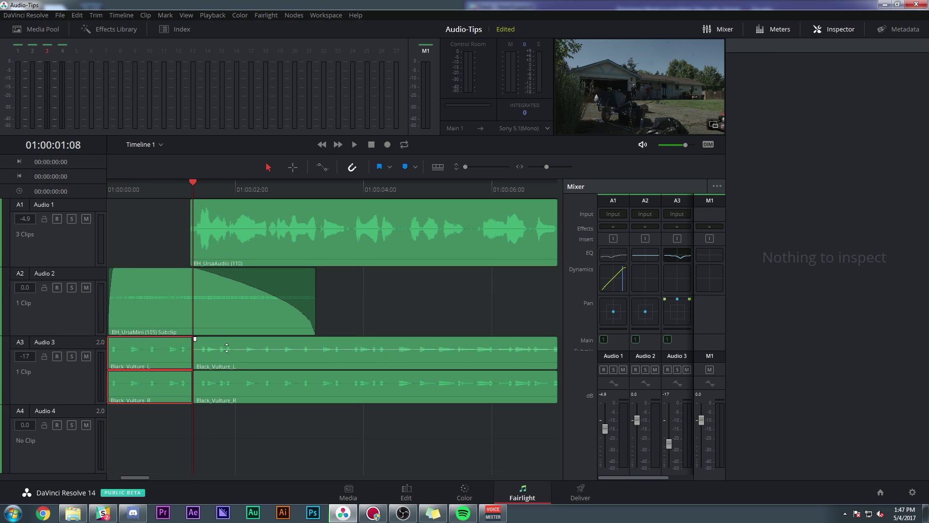
pyautogui.moveTo(167, 358); pyautogui.dragTo(169, 428)
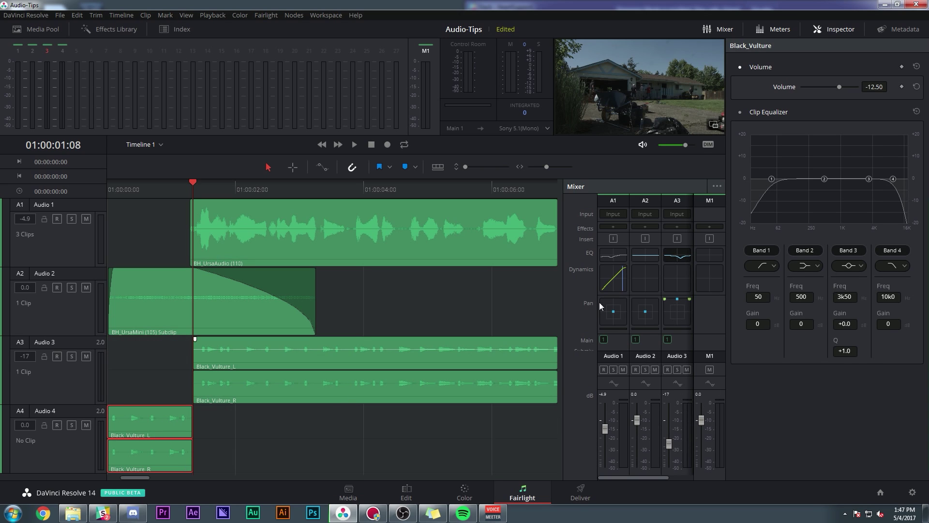
# Lower the master output to -5.3 and play the transition between the music pieces.
pyautogui.moveTo(701, 420); pyautogui.dragTo(701, 435)
pyautogui.moveTo(130, 185); pyautogui.dragTo(70, 191)
pyautogui.press('space')
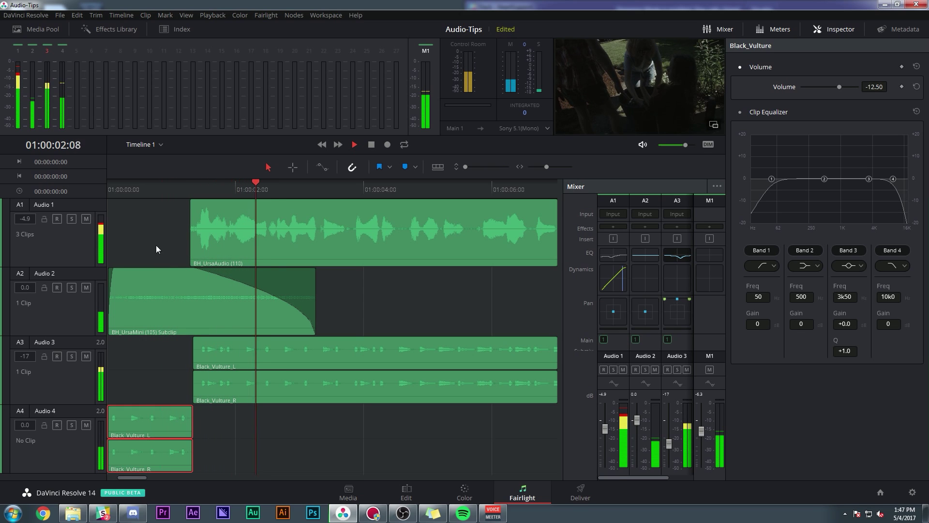
pyautogui.press('space')
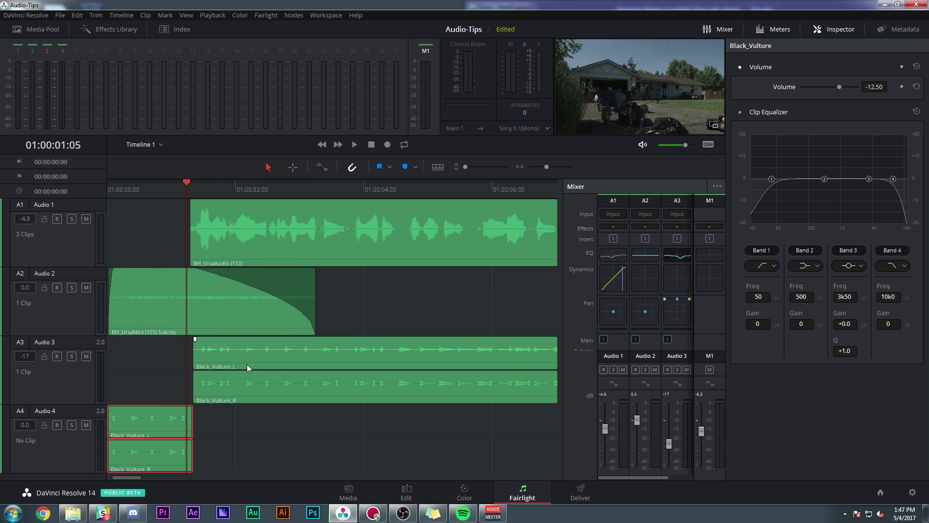
pyautogui.press('Left')
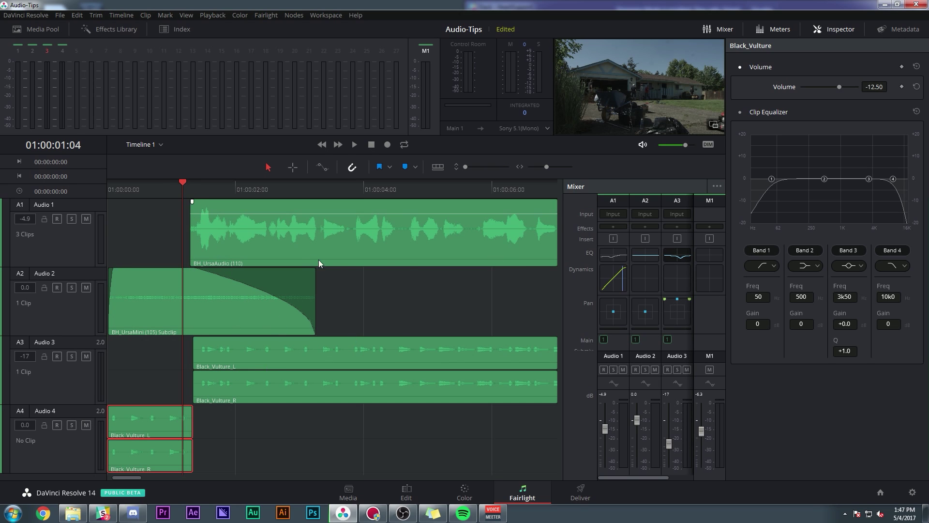
# Overlap the music pieces at the one-second cut with a fade-out and fade-in, then play the crossfade.
pyautogui.hotkey('shift', 'Right')
pyautogui.hotkey('ctrl', '=')
pyautogui.moveTo(225, 380); pyautogui.dragTo(203, 376)
pyautogui.moveTo(205, 337); pyautogui.dragTo(236, 339)
pyautogui.moveTo(239, 407); pyautogui.dragTo(209, 408)
pyautogui.click(187, 373)
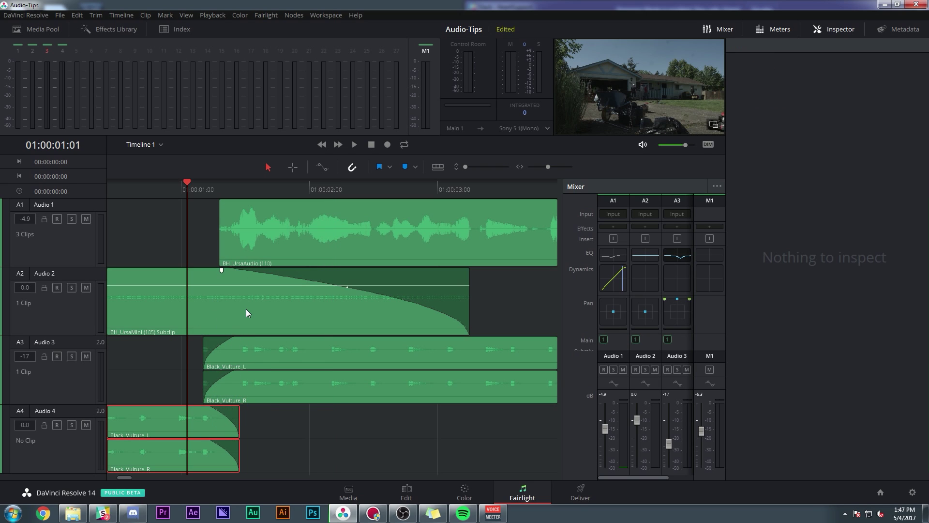
pyautogui.press('space')
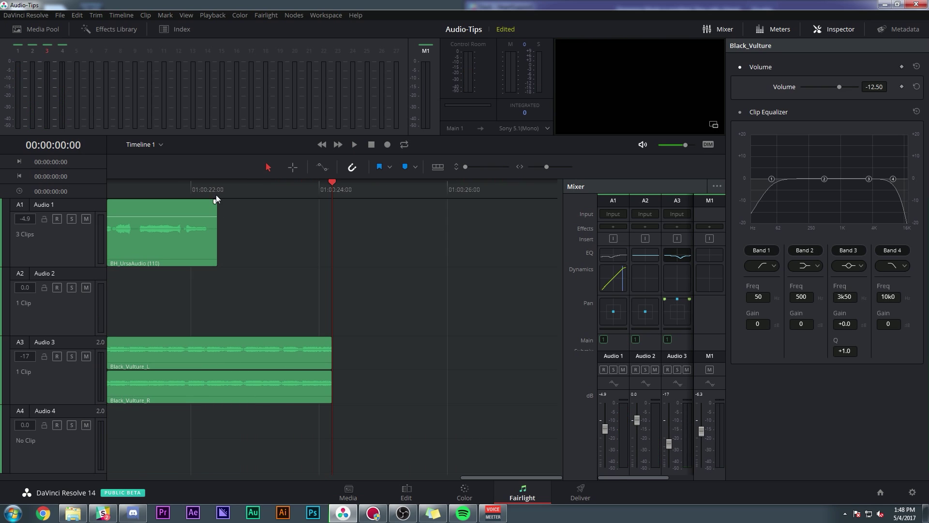
# Split the music at 01:00:22:02, move that piece to Audio 4, and crossfade the overlap.
pyautogui.moveTo(216, 194); pyautogui.dragTo(197, 190)
pyautogui.hotkey('ctrl', 'b')
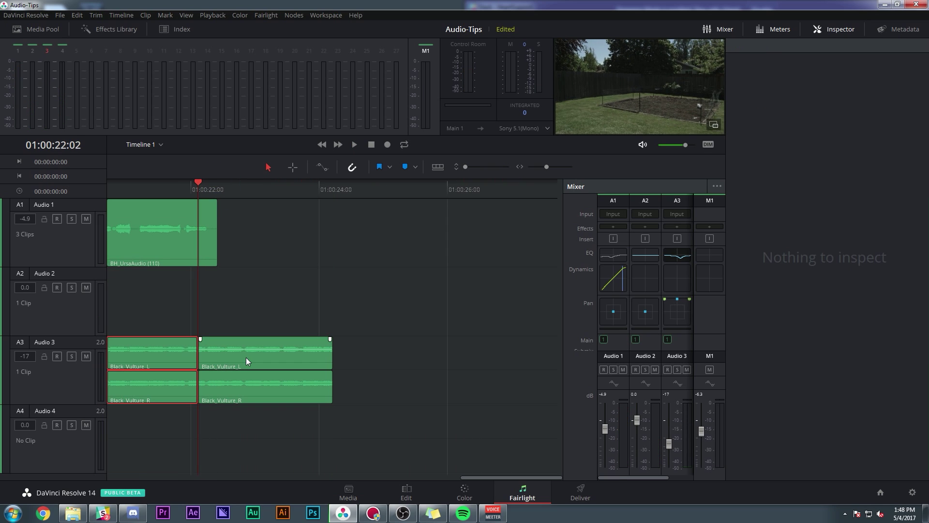
pyautogui.moveTo(246, 357); pyautogui.dragTo(241, 426)
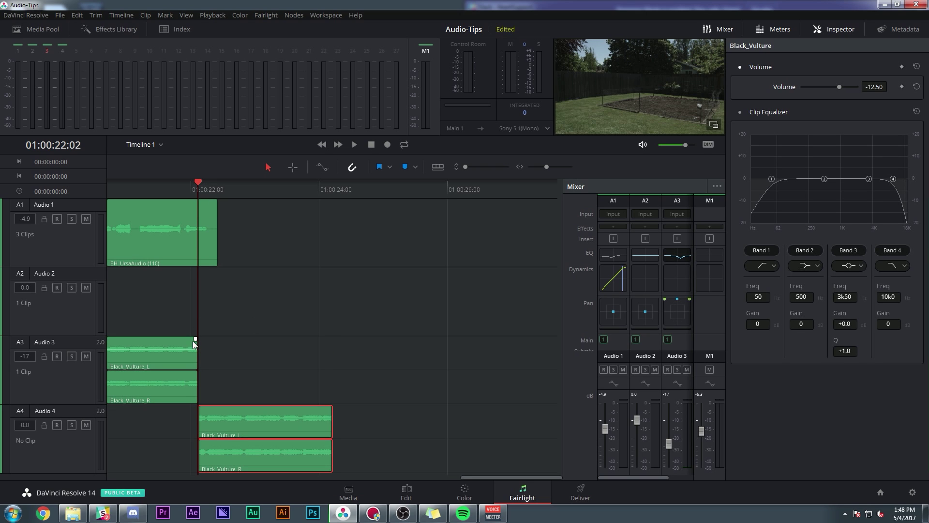
pyautogui.moveTo(194, 341); pyautogui.dragTo(226, 346)
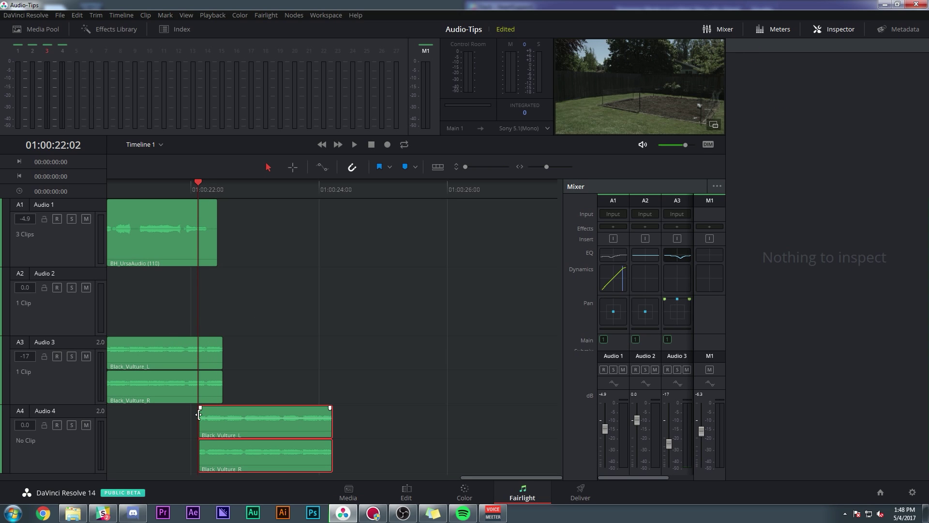
pyautogui.moveTo(199, 414)
pyautogui.mouseDown()
pyautogui.moveTo(108, 414)
pyautogui.moveTo(208, 407)
pyautogui.mouseUp()
pyautogui.moveTo(224, 357); pyautogui.dragTo(182, 339)
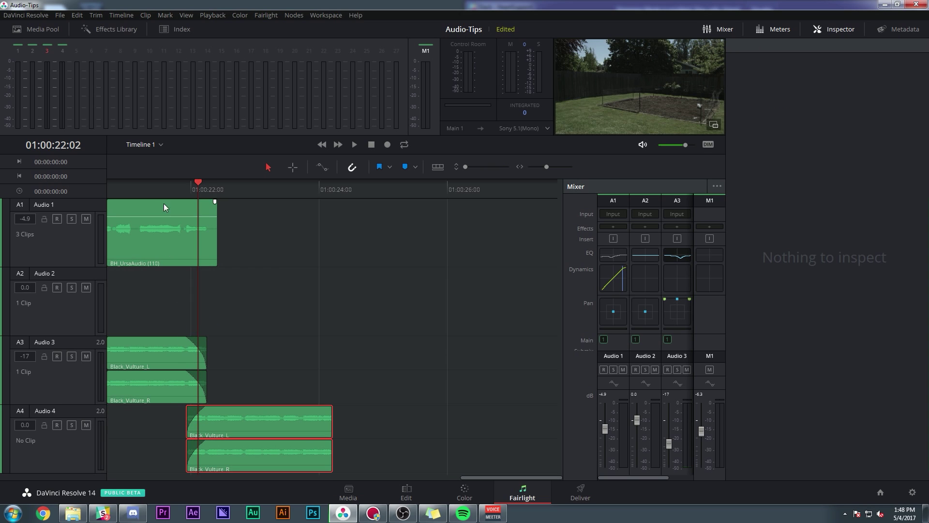
pyautogui.click(146, 183)
pyautogui.press('space')
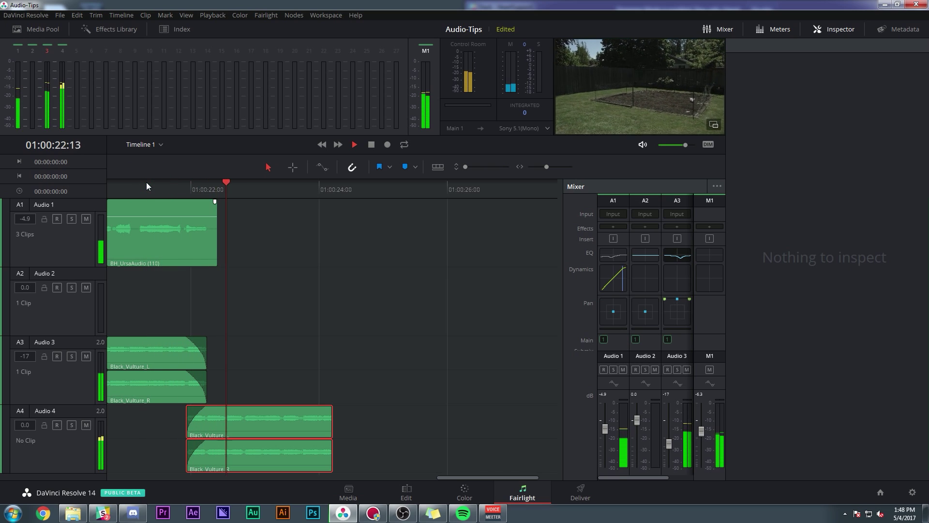
# Show the third A1 clip, BH_UrsaAudio (110), in the Inspector and play the interview's end.
pyautogui.press('space')
pyautogui.press('Home')
pyautogui.hotkey('shift', 'z')
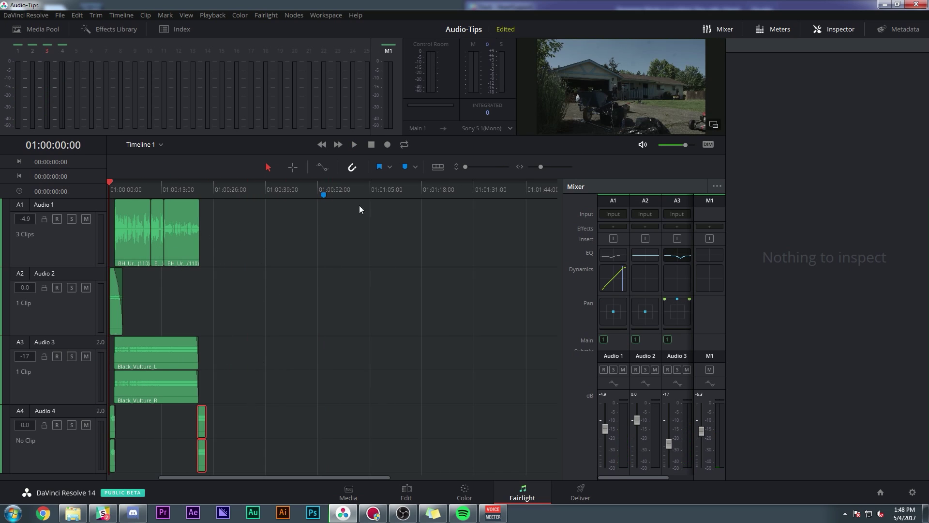
pyautogui.click(182, 228)
pyautogui.press('space')
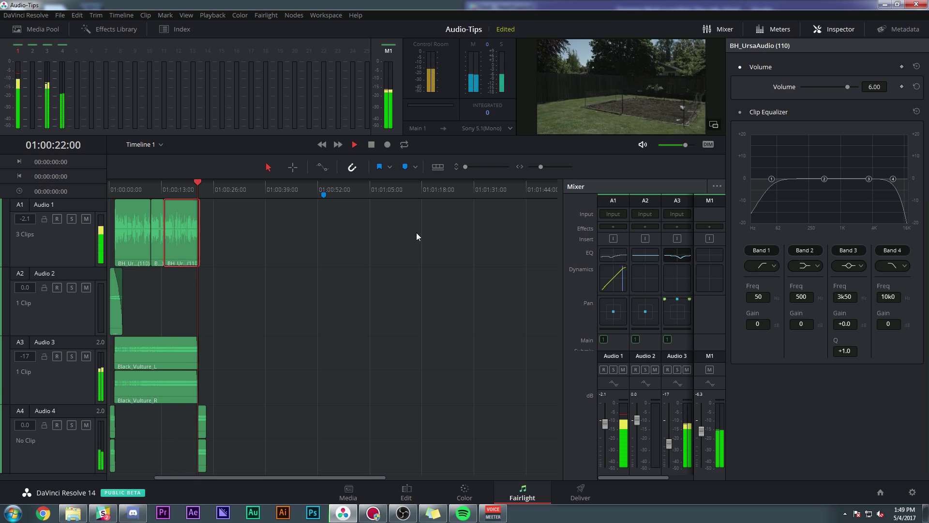
pyautogui.press('space')
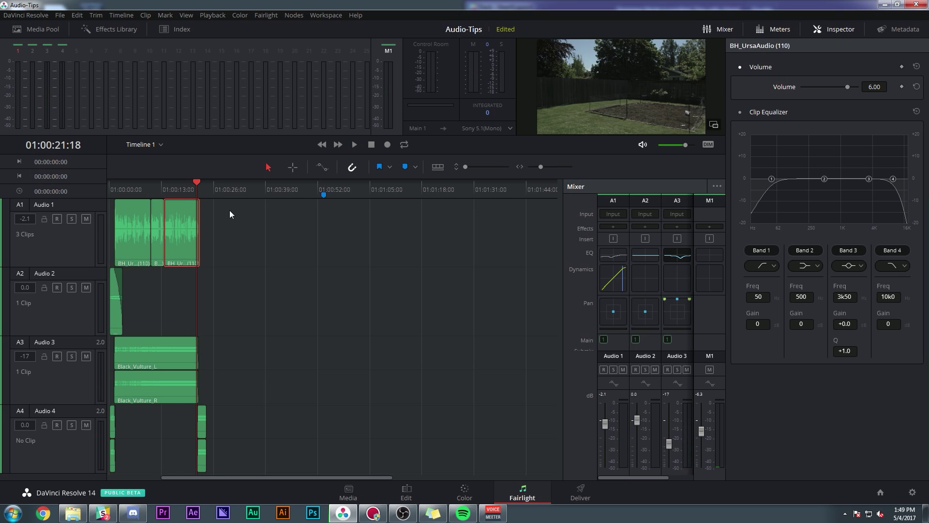